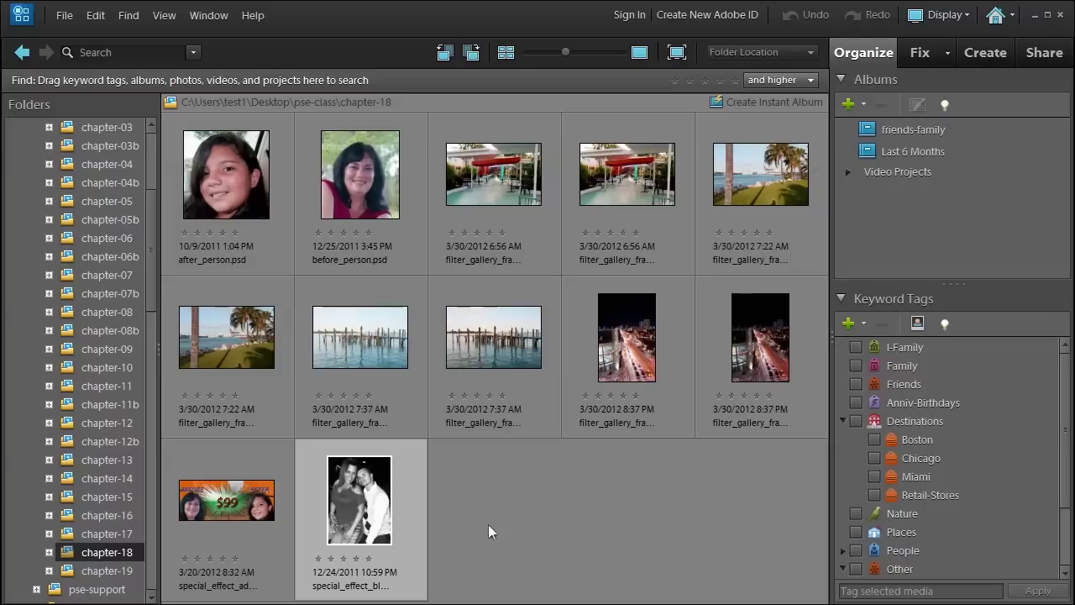
Bring up the context menu for the special_effect_blackwhite couple photo thumbnail in the Organizer
right_click(354, 502)
Open the photo in the Editor, hide the black-and-white layers, and show only the original layer
click(498, 220)
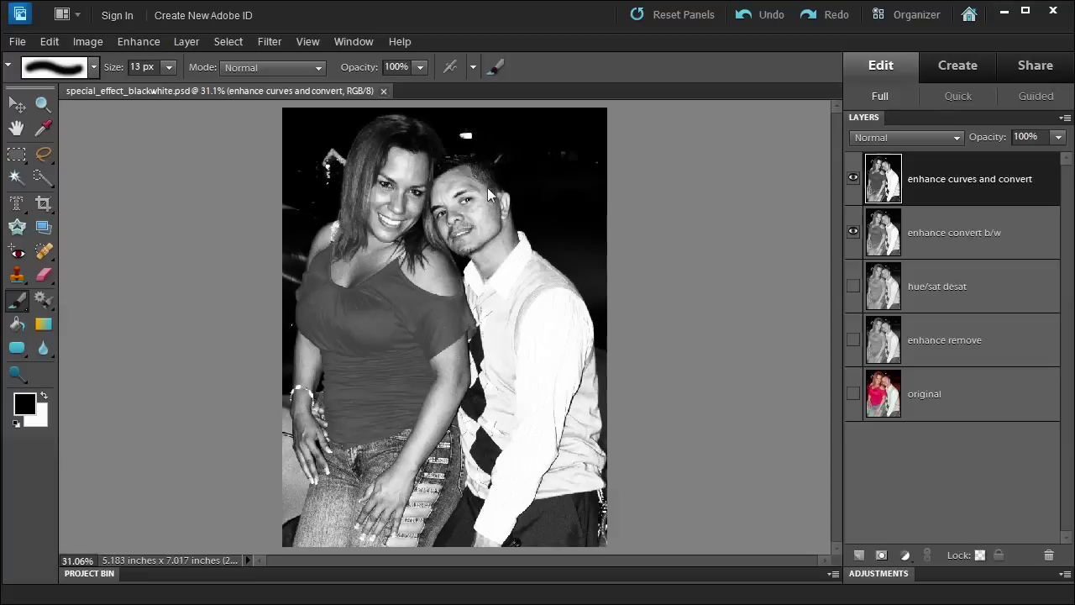
click(853, 178)
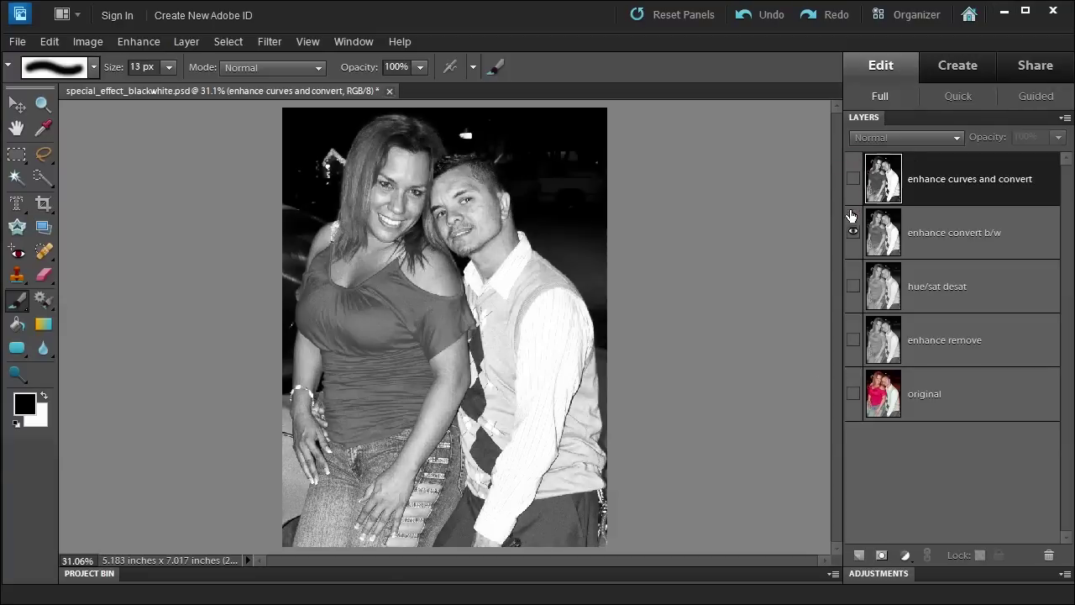
click(853, 230)
click(962, 409)
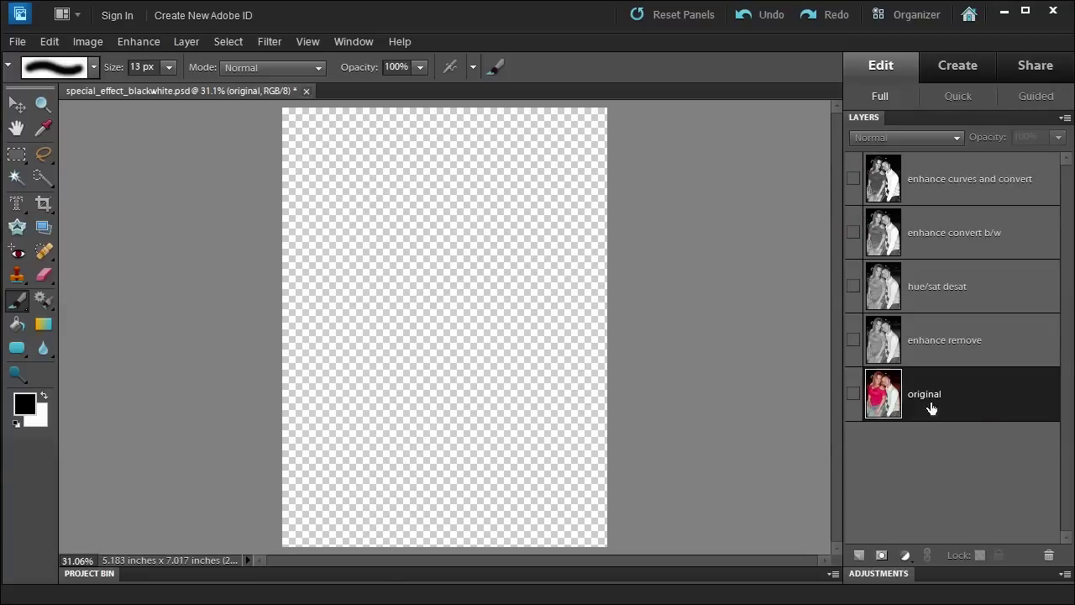
click(853, 395)
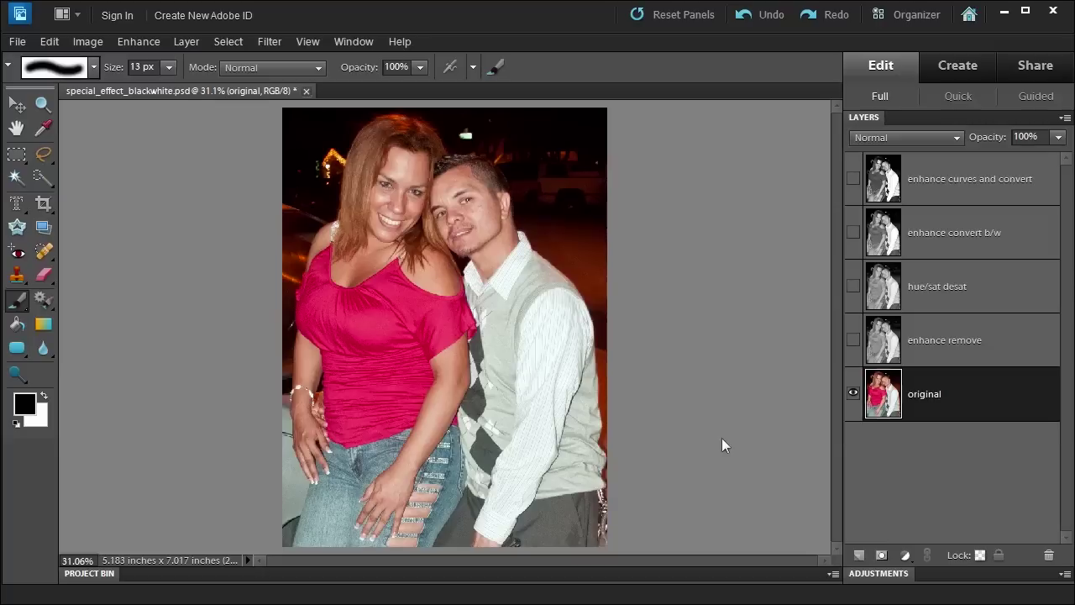
click(135, 40)
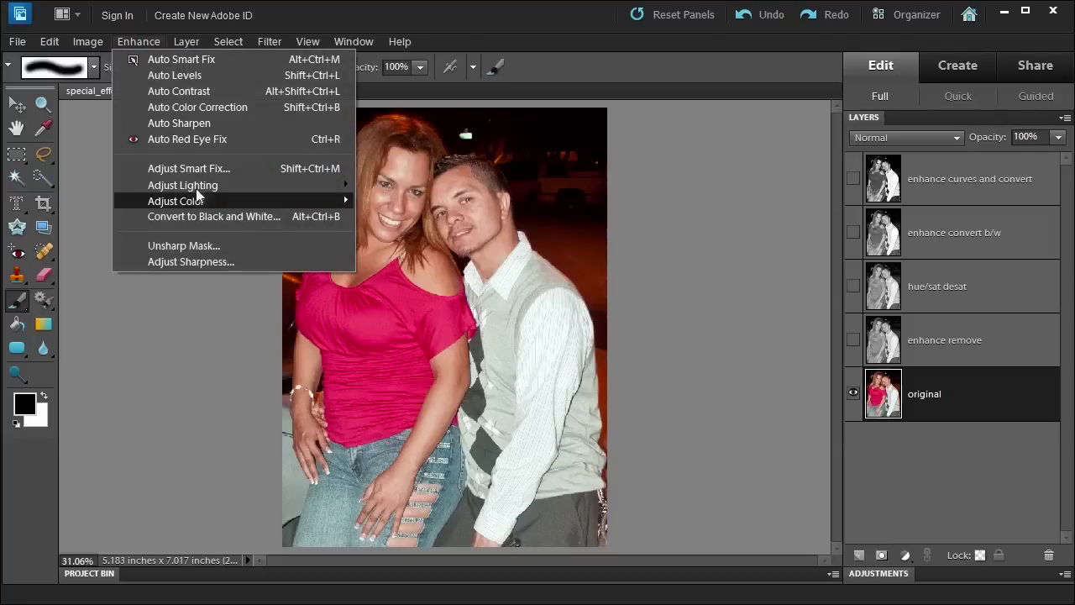
mouse_move(197, 202)
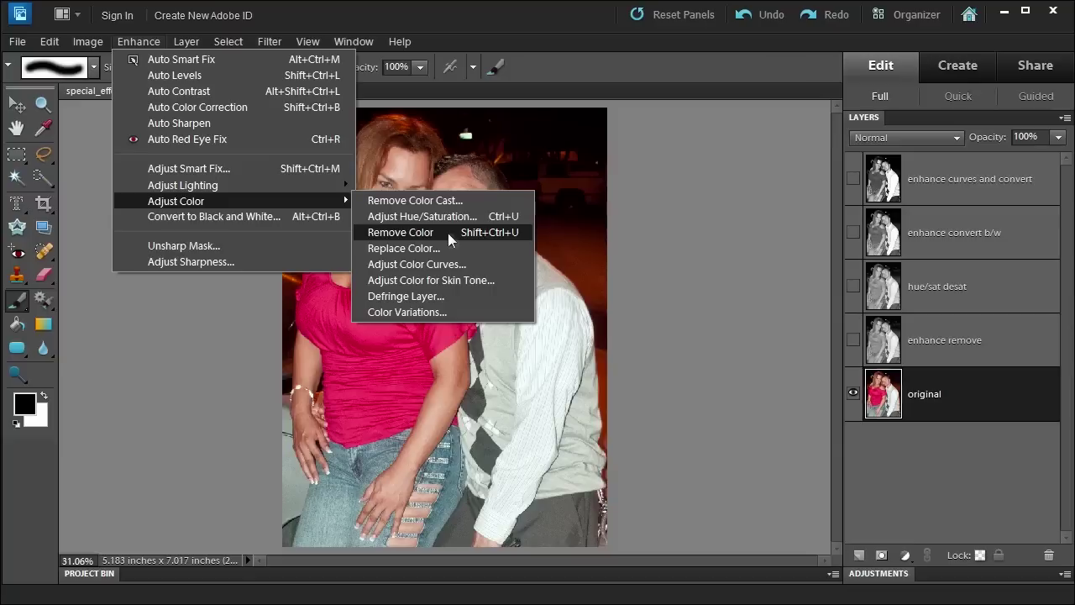
click(612, 68)
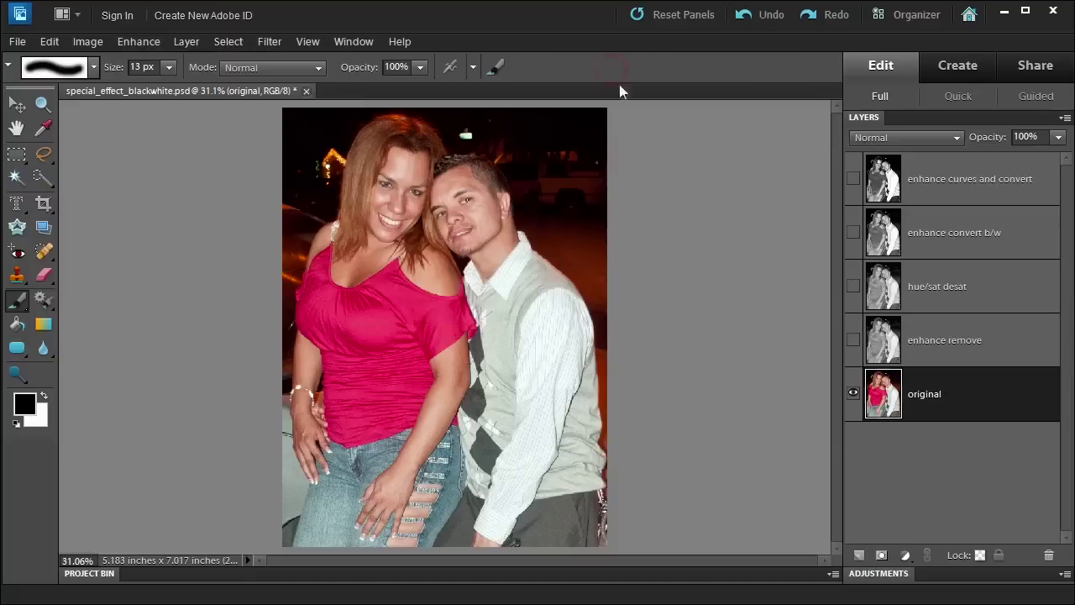
click(853, 340)
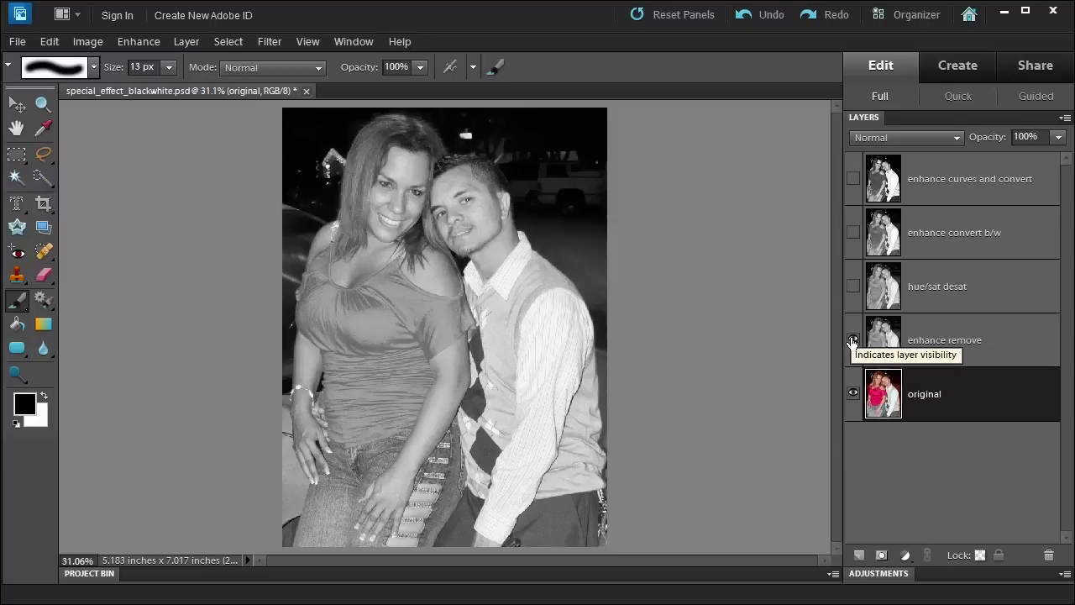
click(853, 341)
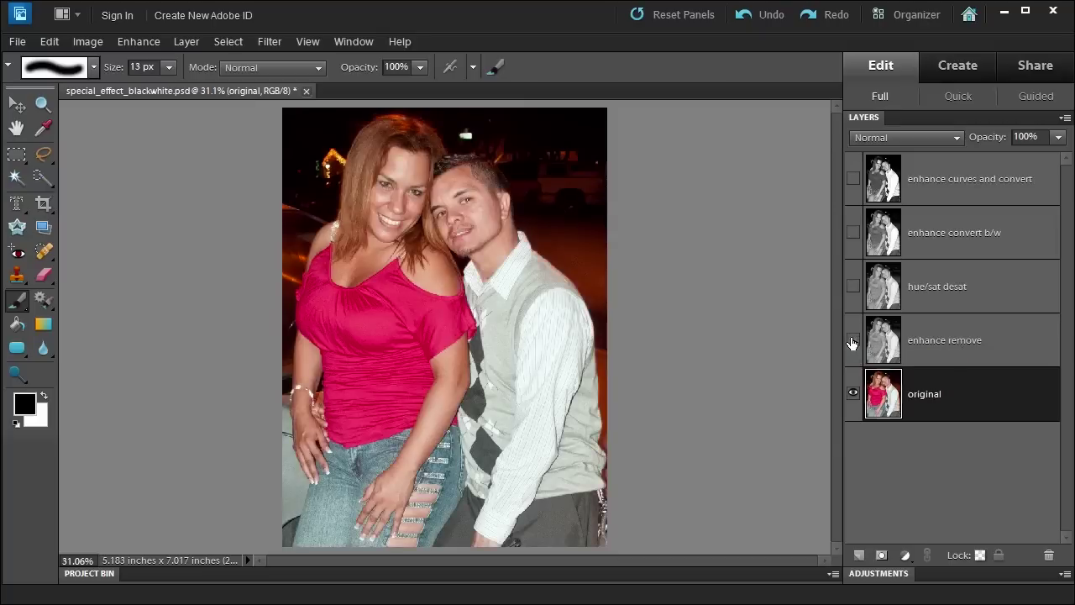
Add a Hue/Saturation adjustment layer and test desaturating the photo
click(906, 556)
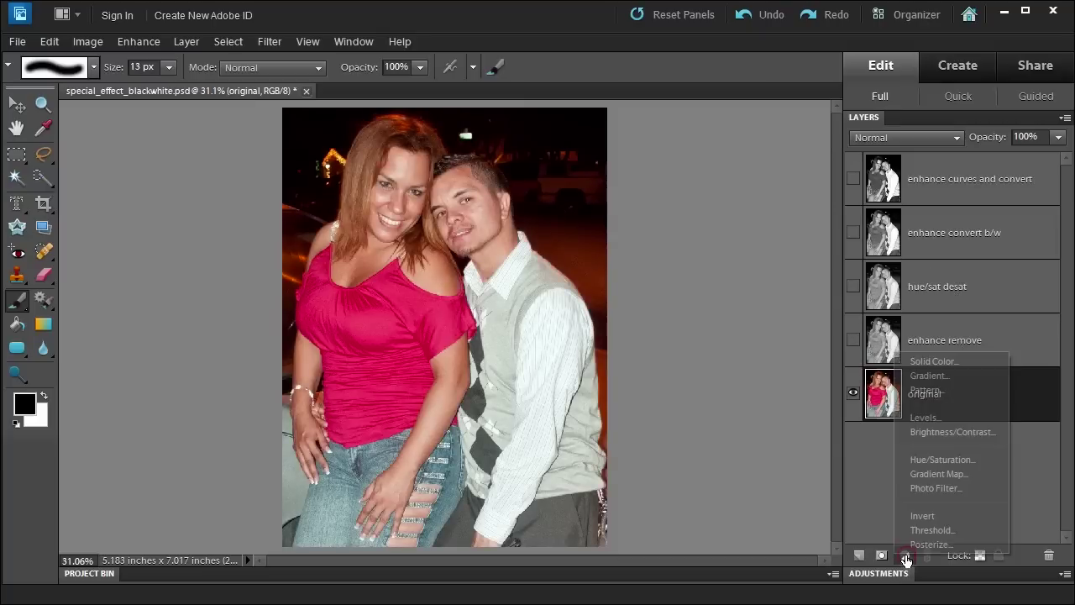
click(912, 455)
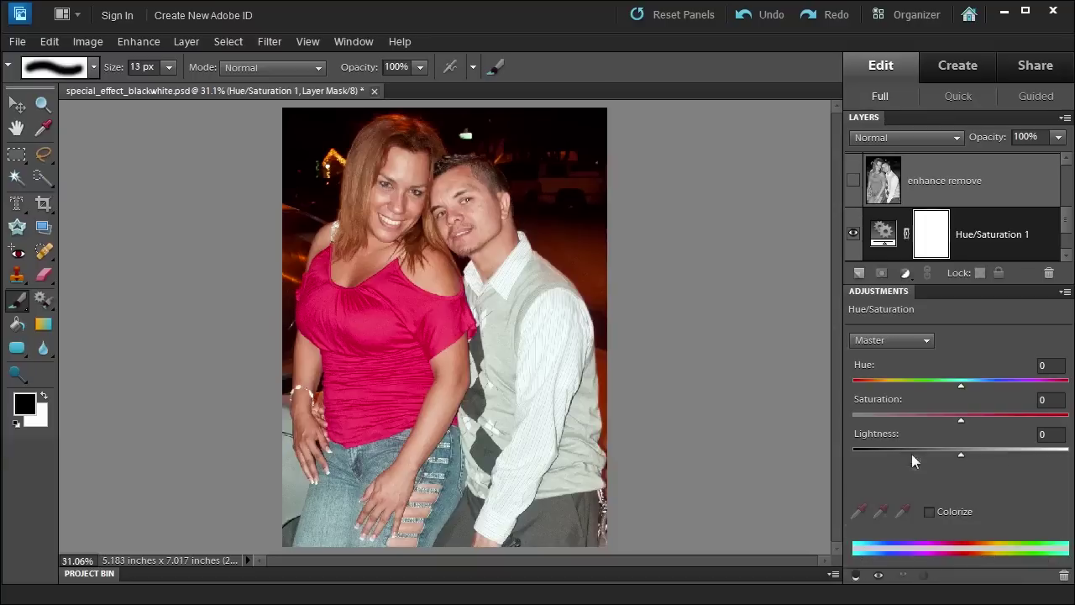
mouse_move(961, 422)
mouse_down()
mouse_move(829, 429)
mouse_move(950, 427)
mouse_up()
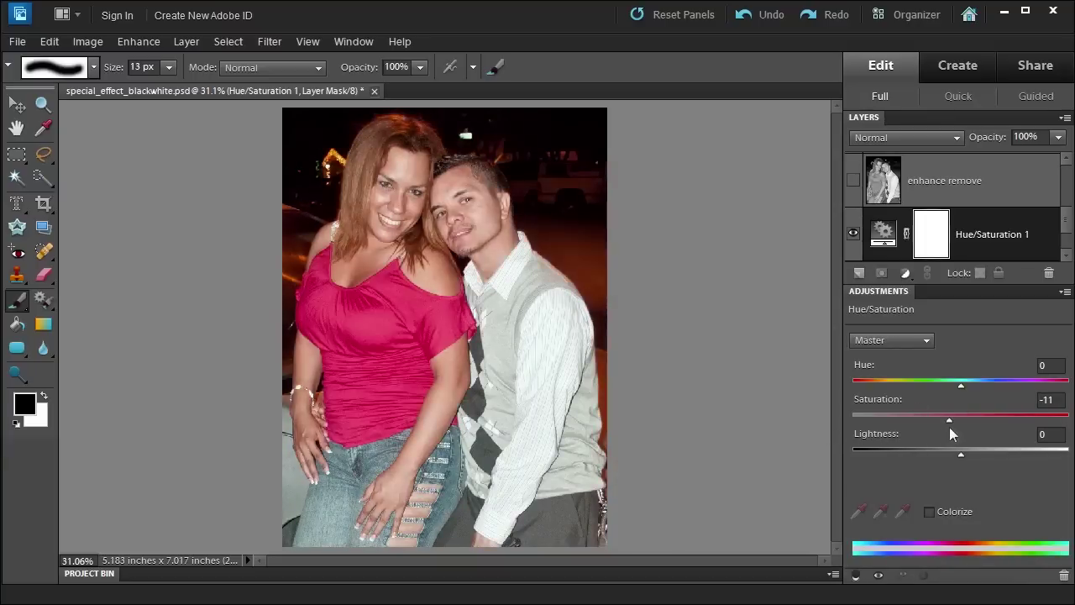
Delete the Hue/Saturation 1 layer, then show the enhance remove and hue/sat desat layers
click(876, 288)
right_click(995, 388)
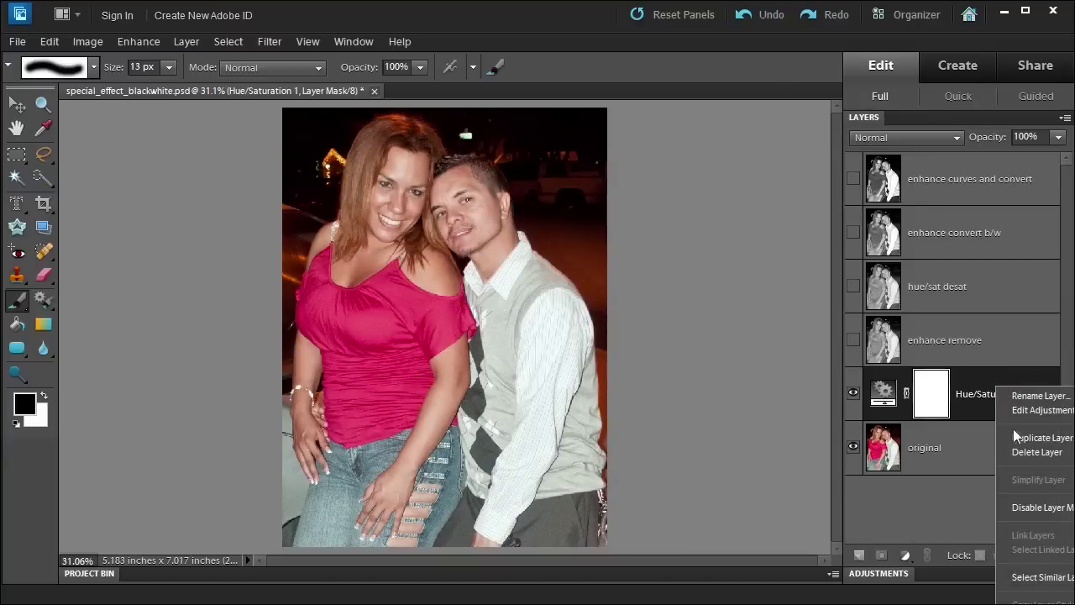
click(1023, 454)
click(503, 238)
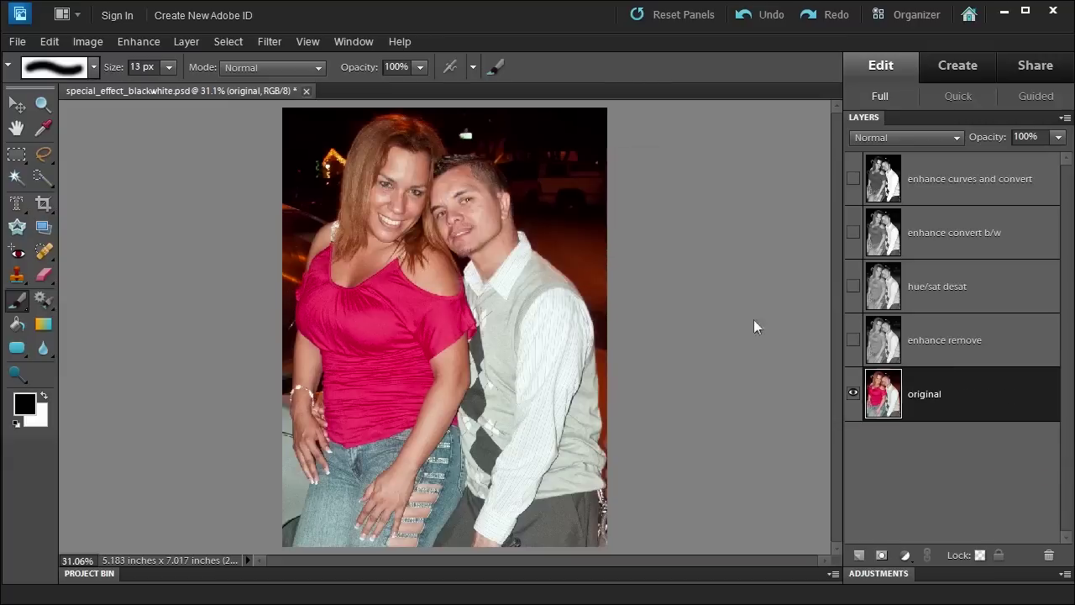
click(852, 340)
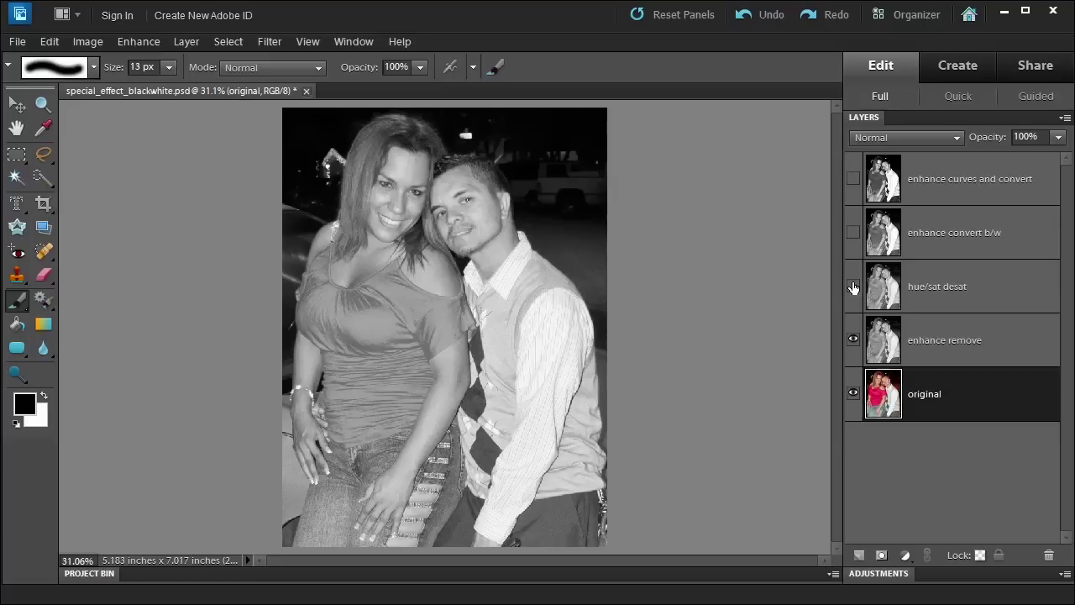
click(853, 287)
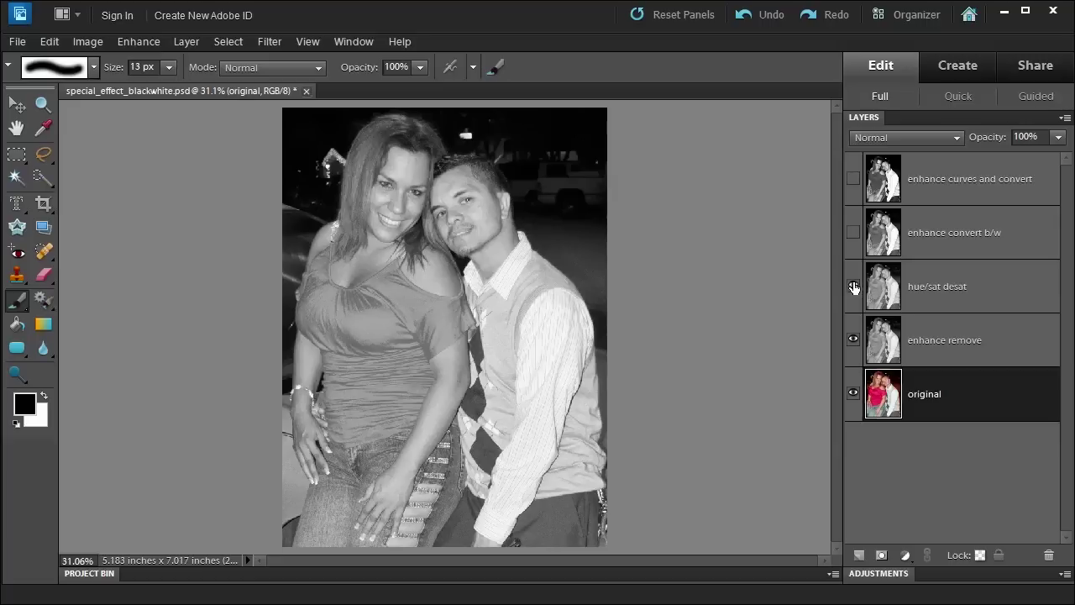
Browse the Enhance menu without applying anything, then show and select the enhance convert b/w layer
click(954, 236)
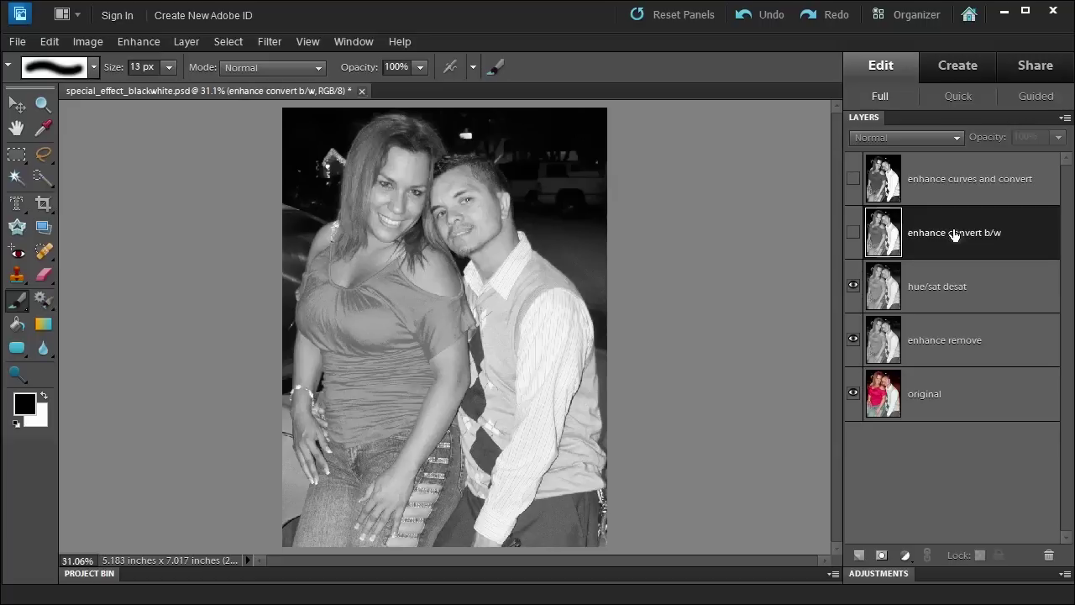
click(128, 43)
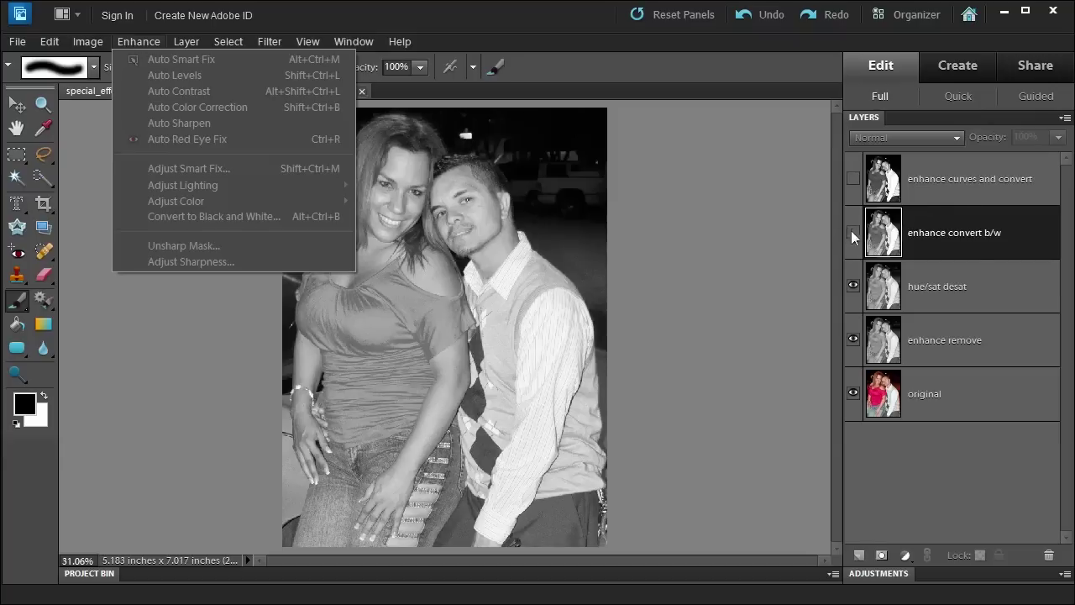
click(972, 400)
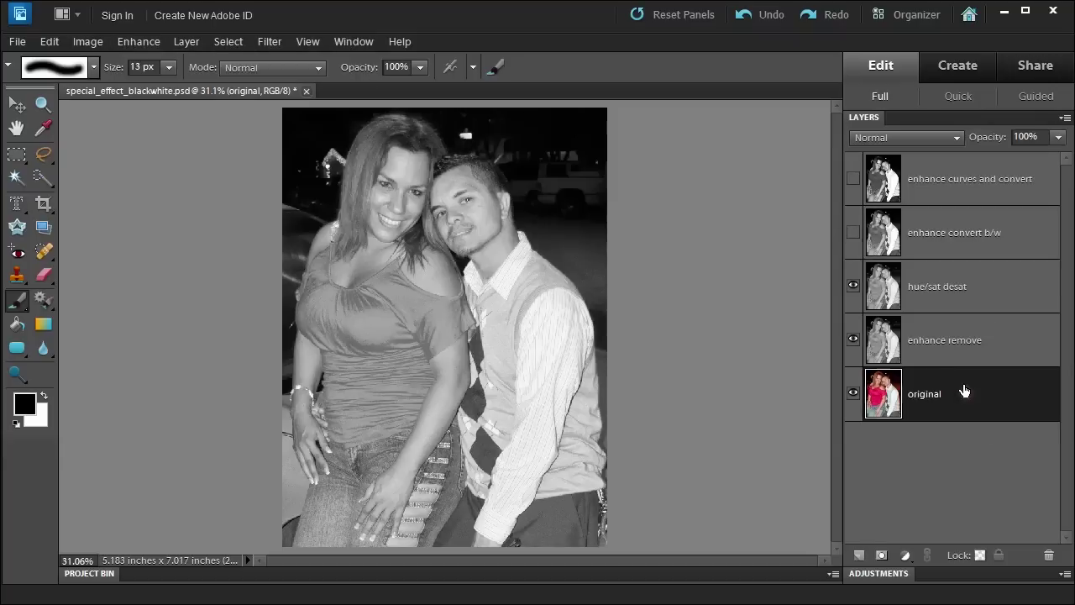
click(142, 41)
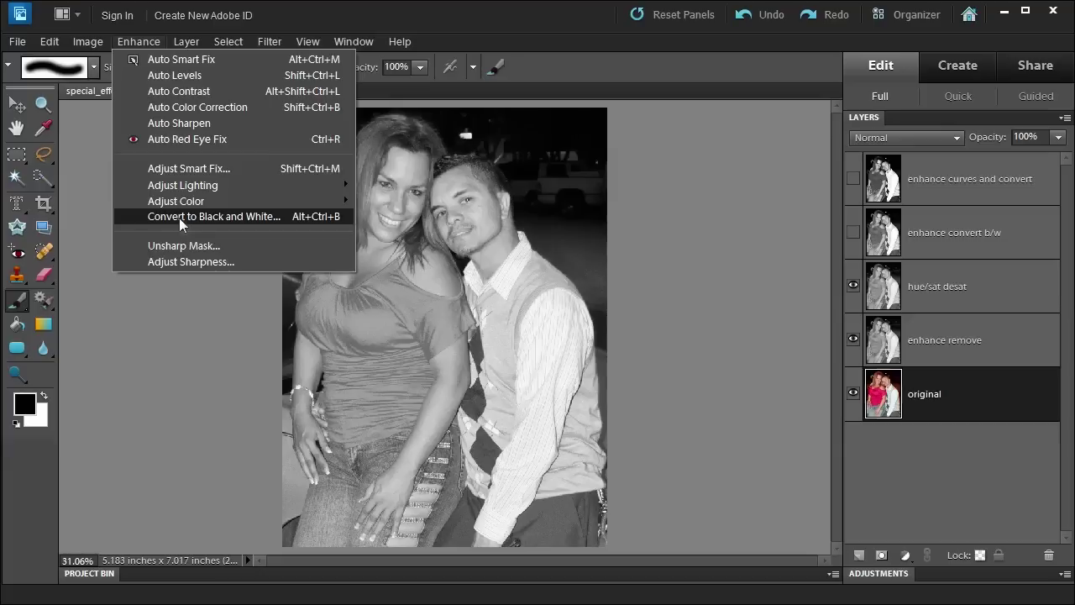
click(880, 259)
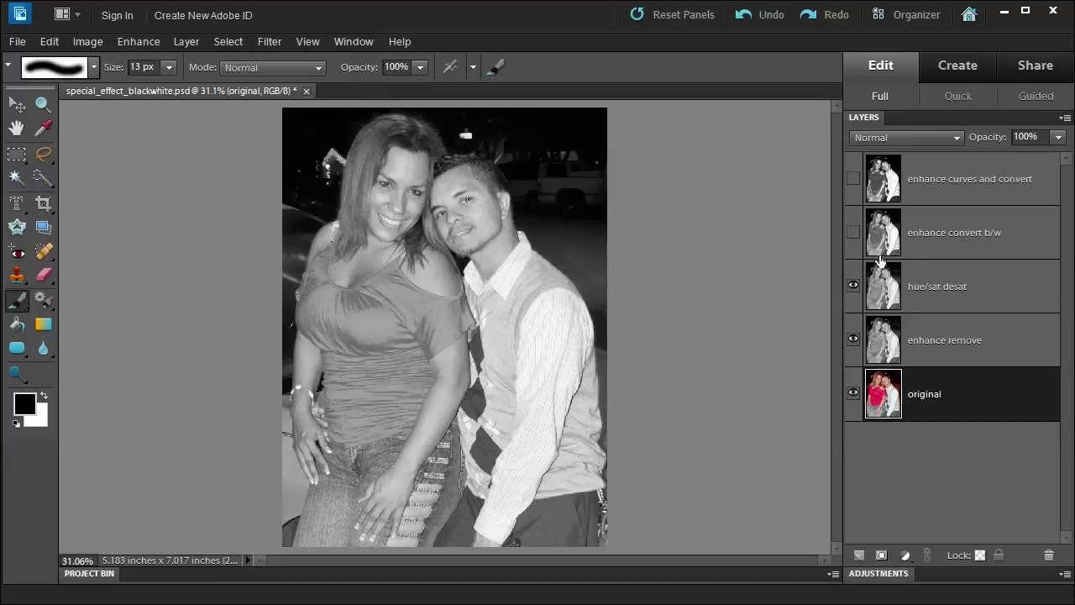
click(856, 230)
click(924, 240)
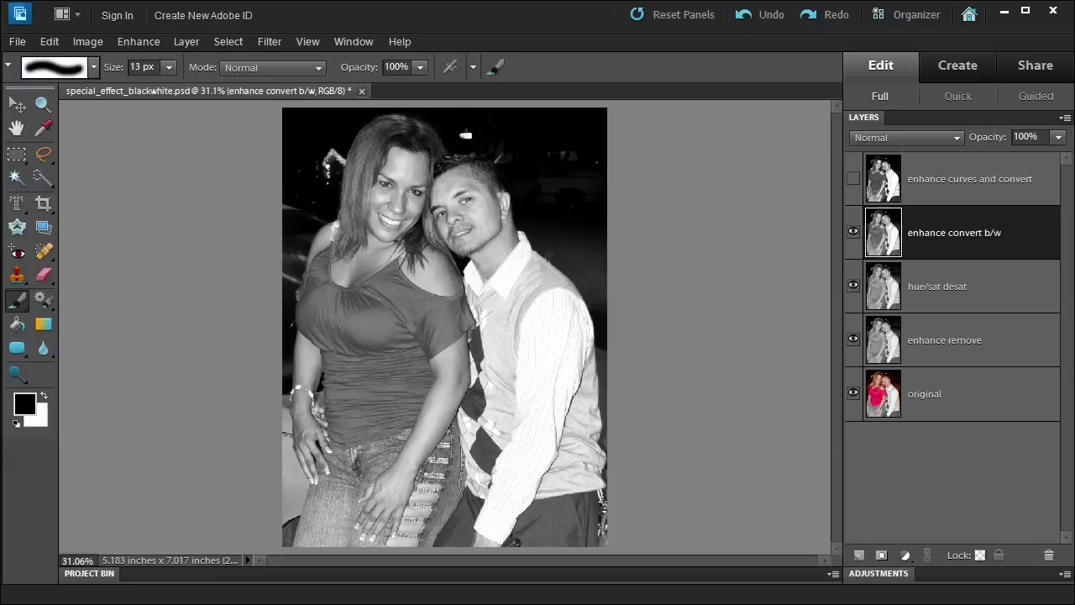
click(366, 46)
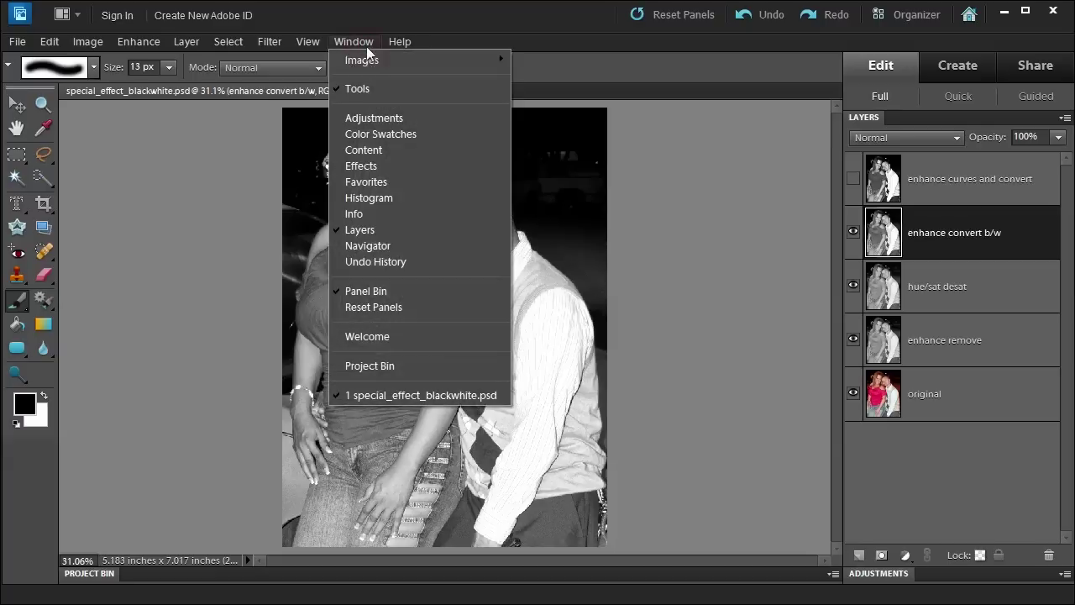
click(377, 198)
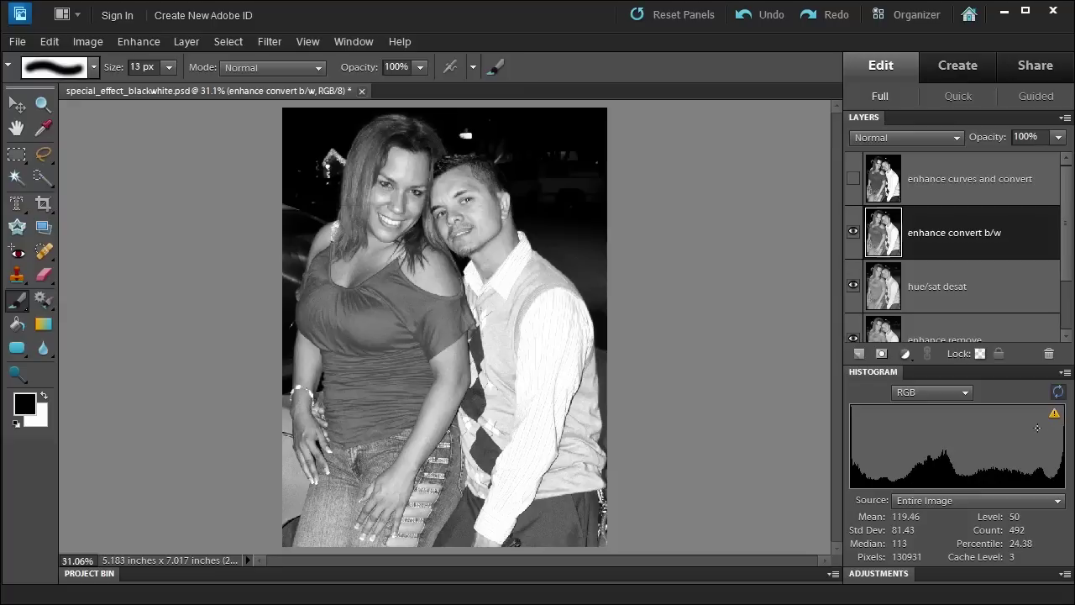
click(1058, 392)
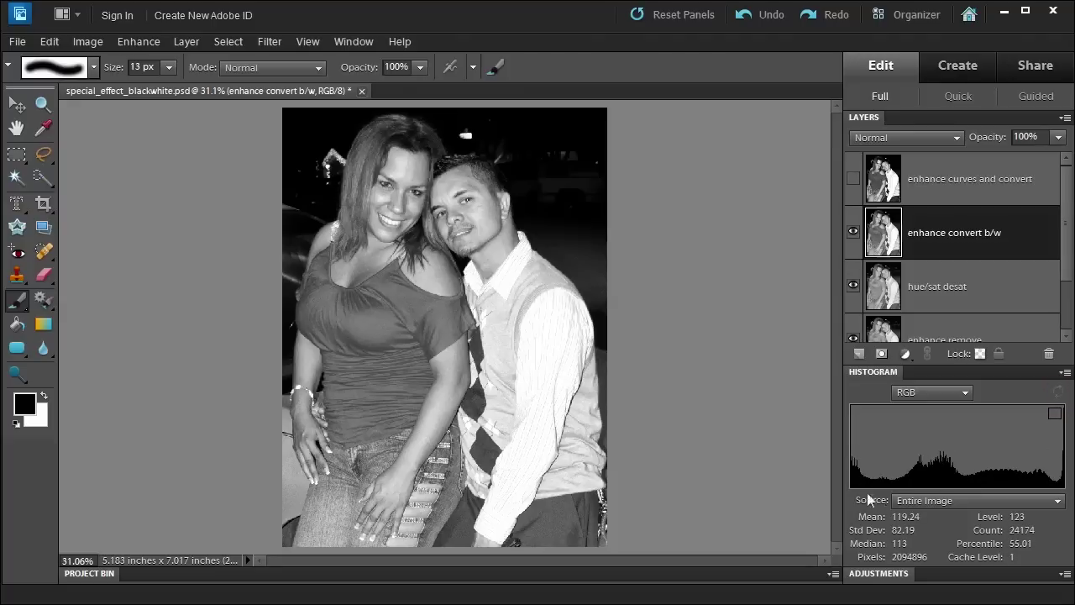
mouse_move(858, 456)
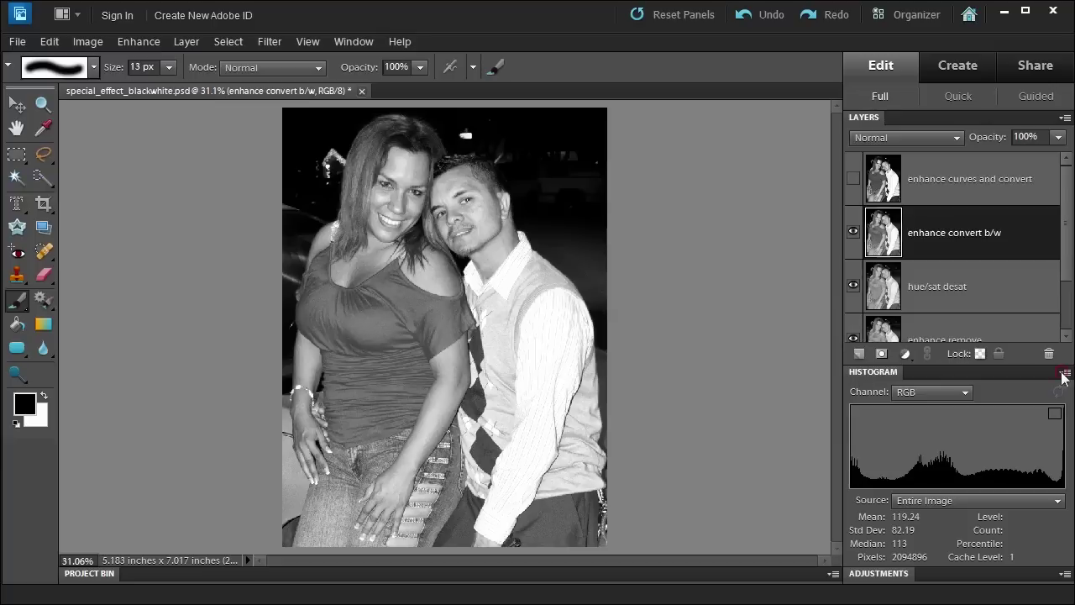
key(F9)
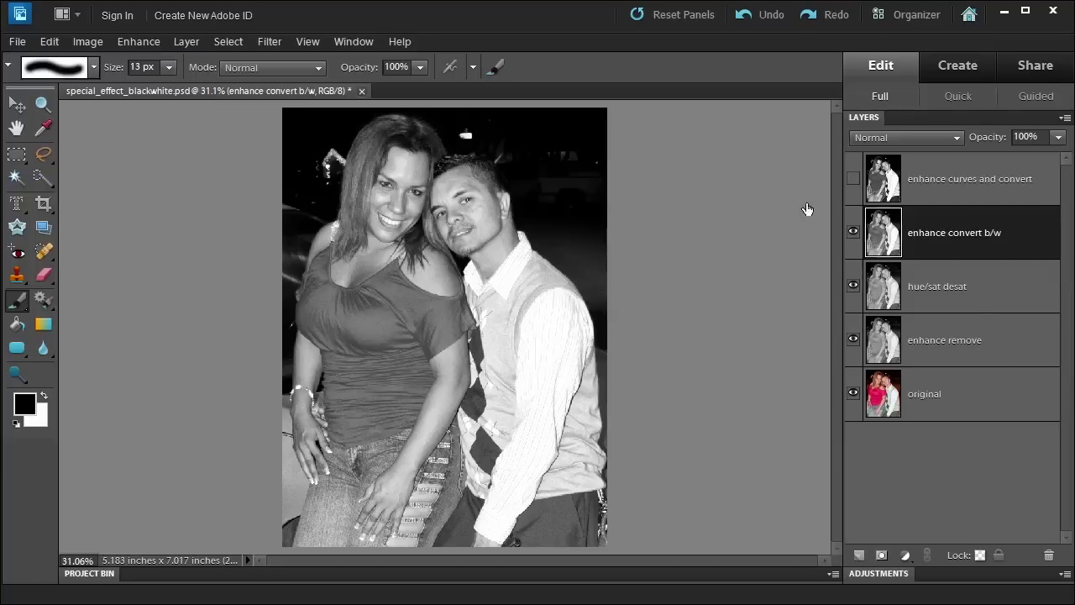
Preview Adjust Color Curves, cancel it, and show the enhance curves and convert layer
click(128, 39)
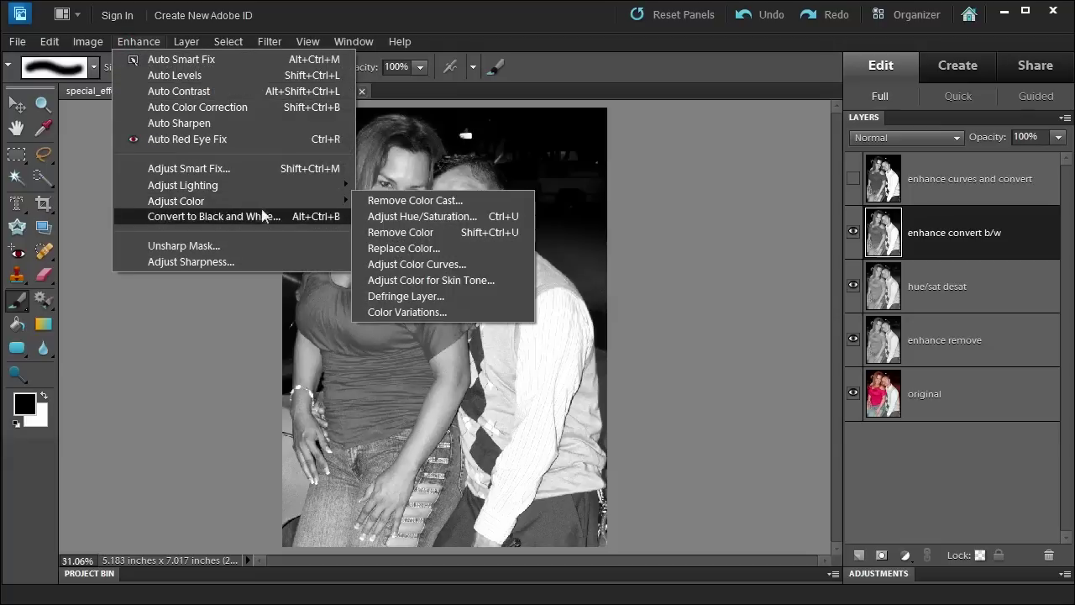
click(408, 263)
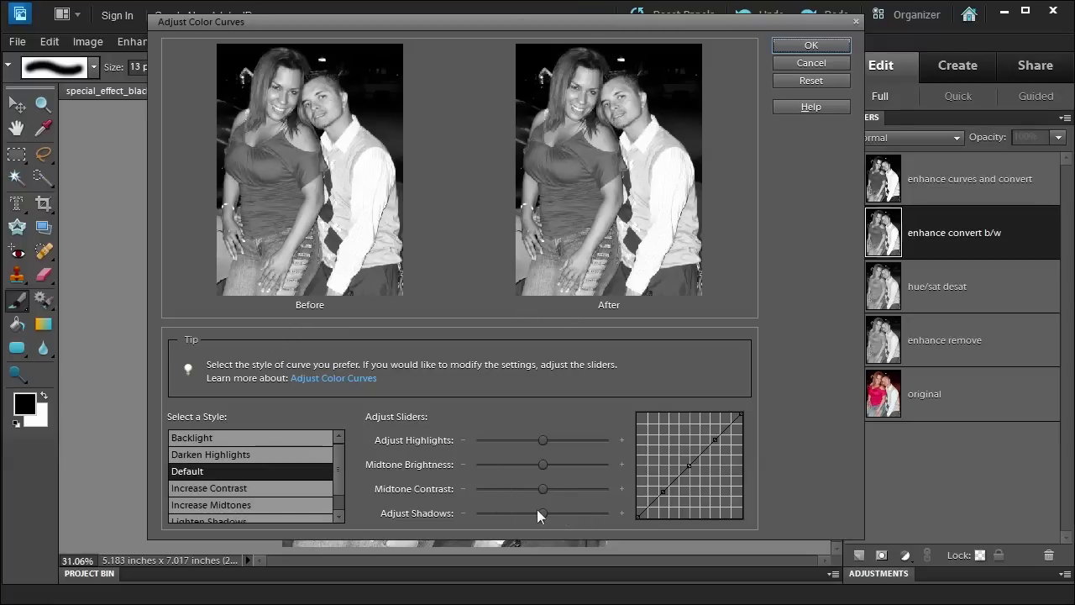
click(780, 63)
click(123, 44)
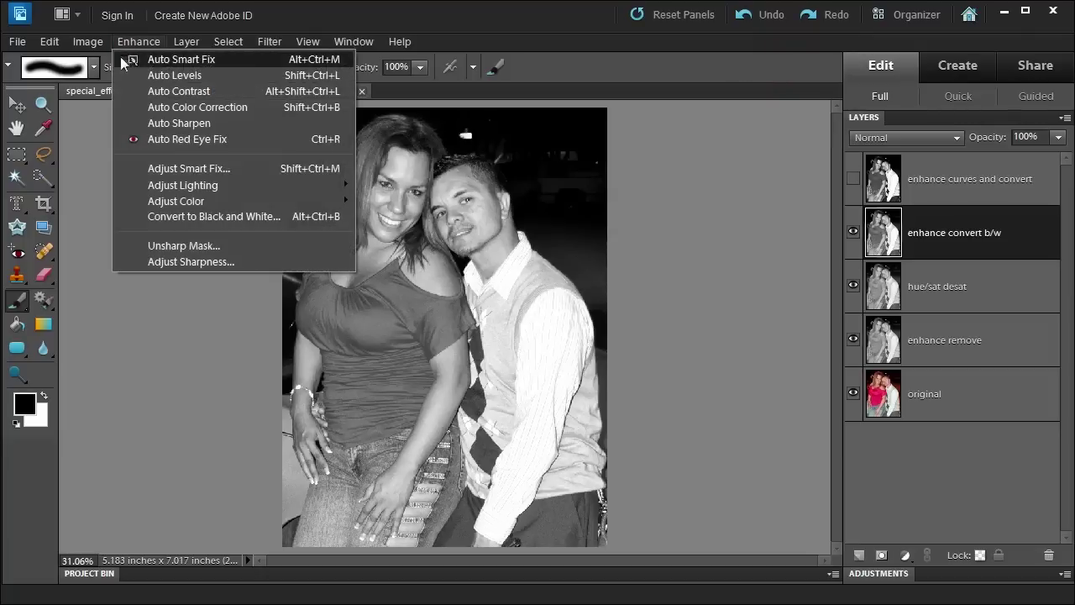
click(500, 193)
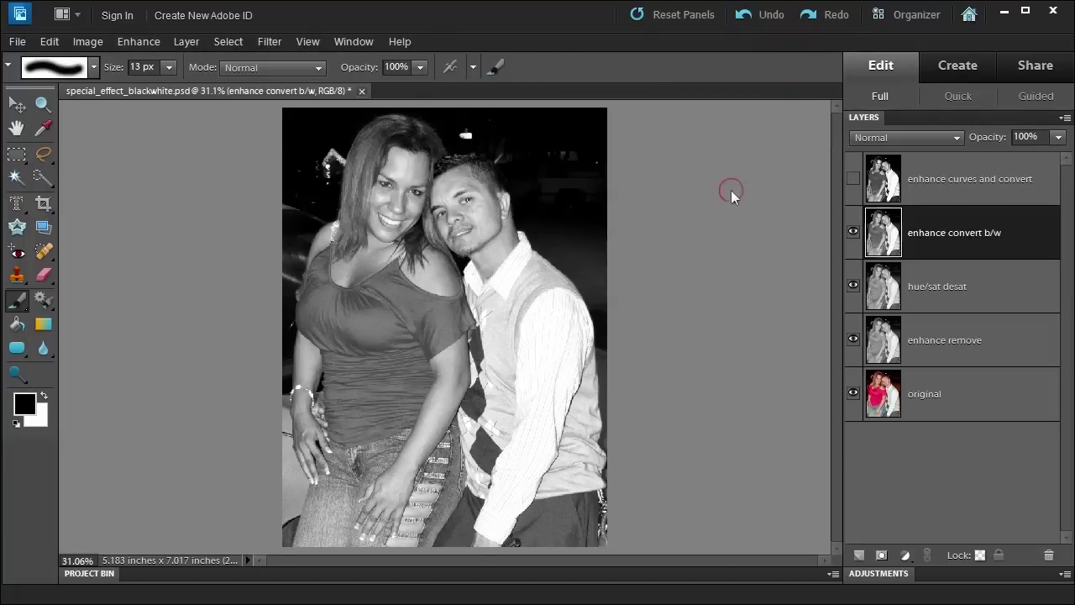
click(854, 178)
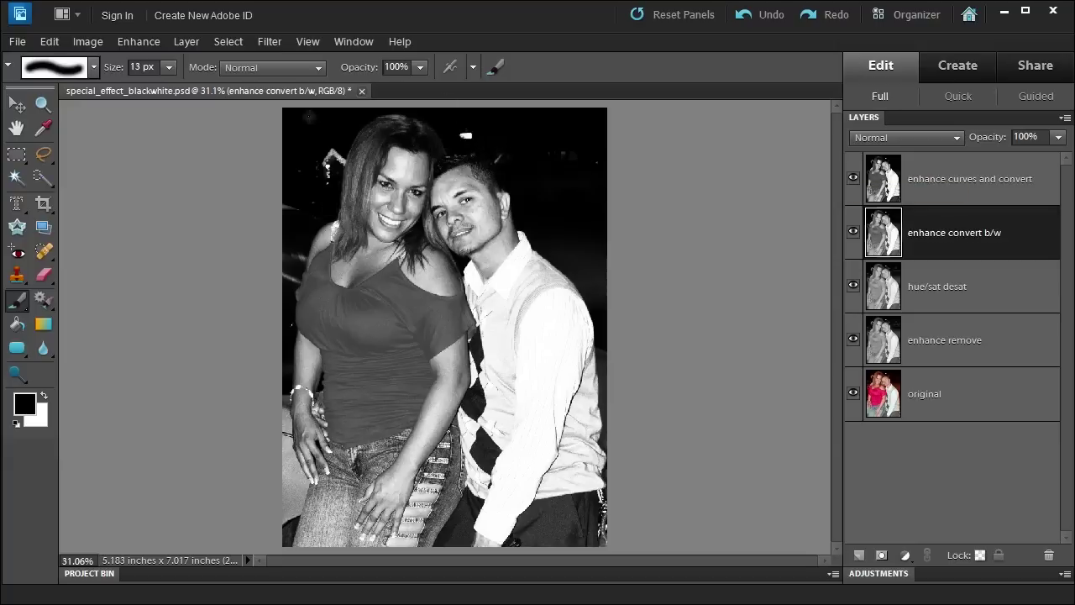
click(852, 180)
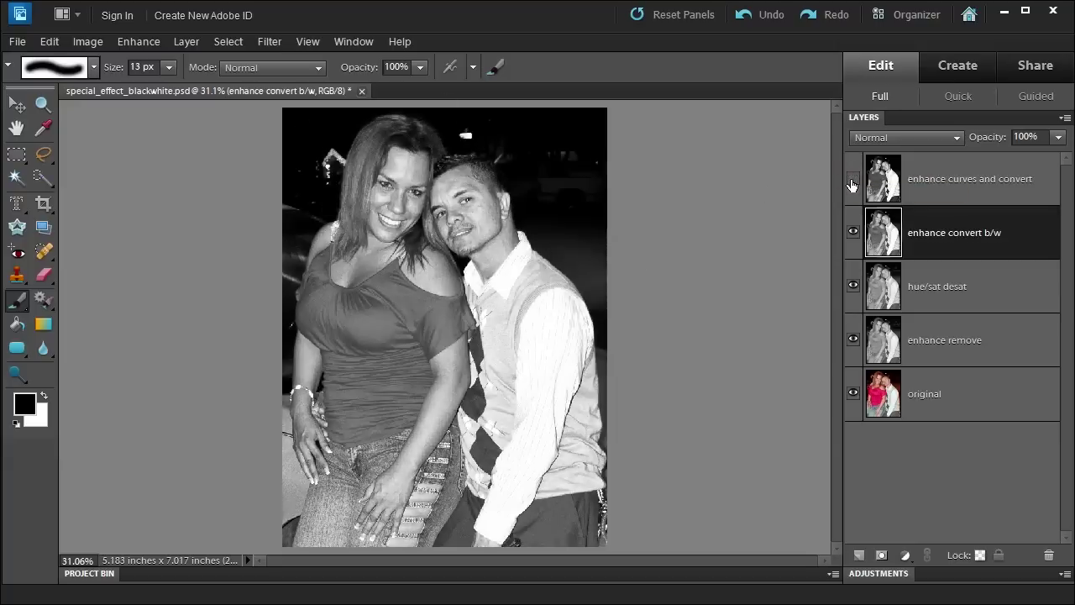
click(853, 181)
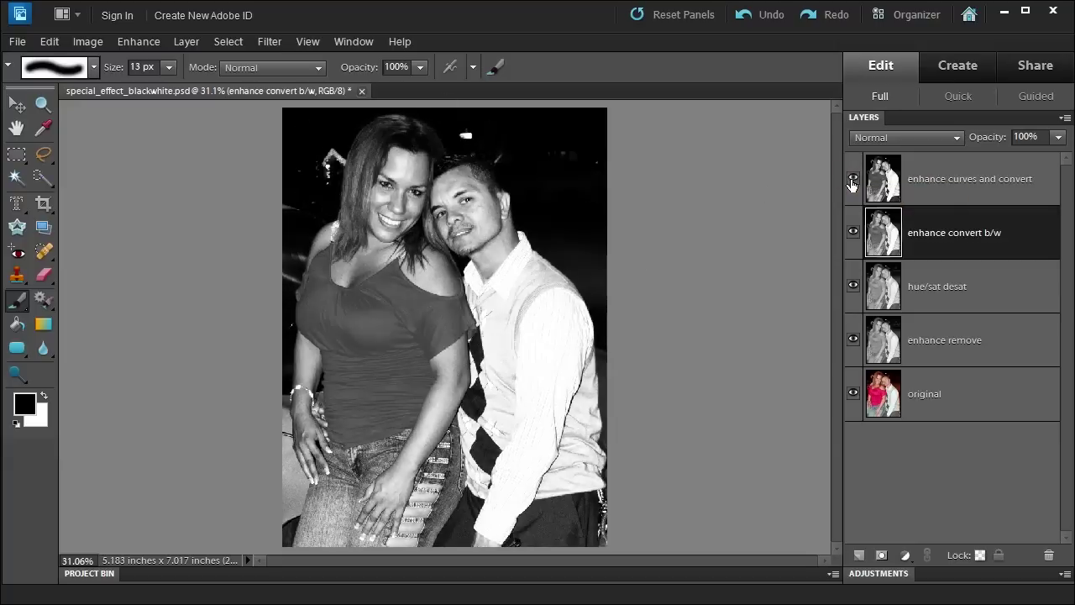
click(853, 181)
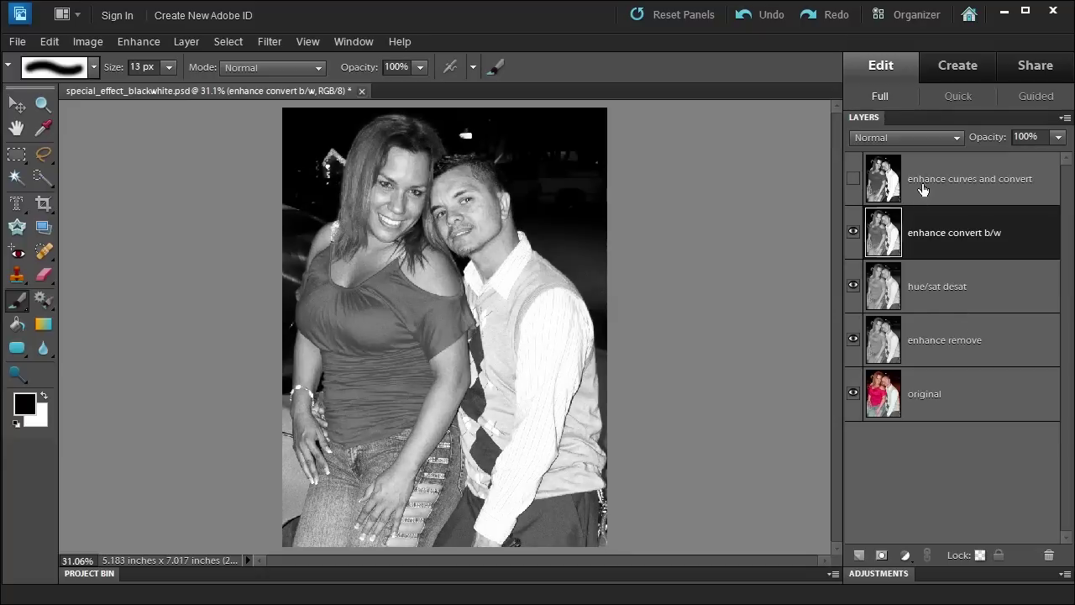
Show the enhance curves and convert layer, then duplicate the original layer with Ctrl+J
click(852, 179)
click(950, 402)
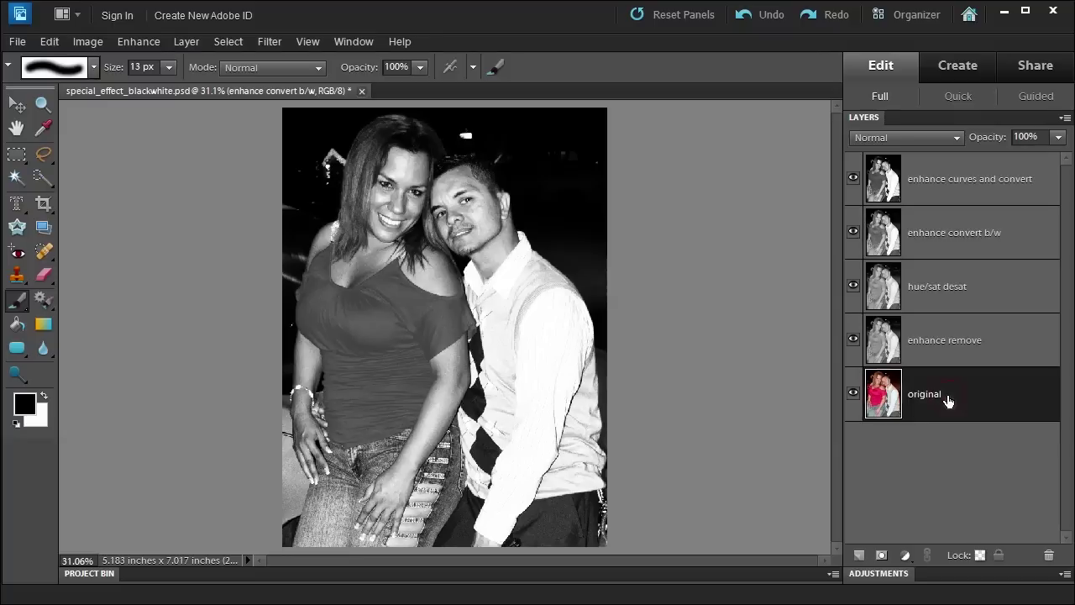
key(ctrl+j)
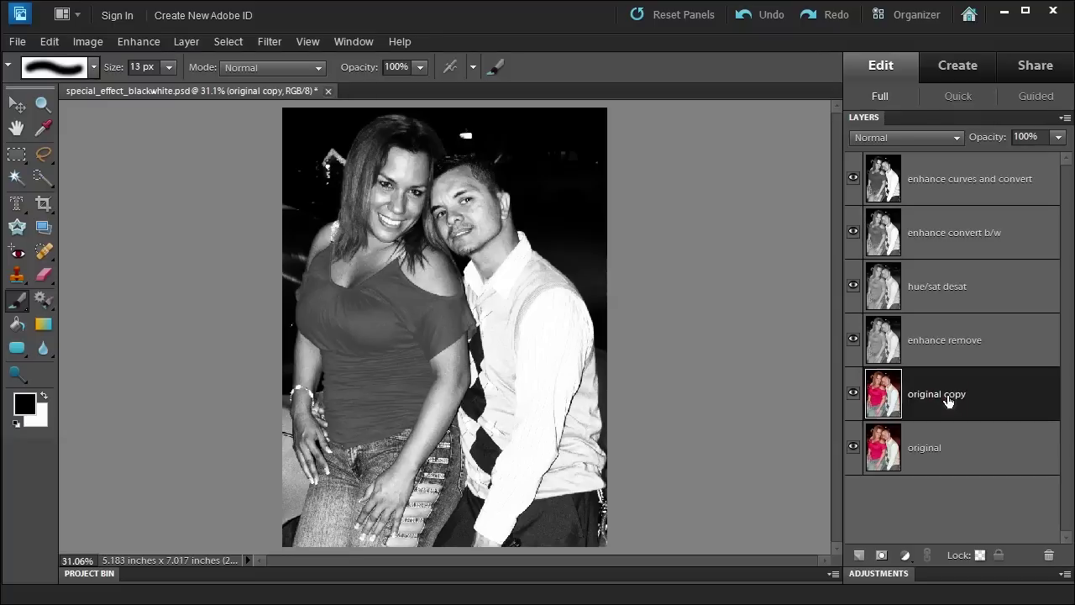
Try moving the original copy to the top in Multiply mode, then undo both changes
key(ctrl+shift+bracketright)
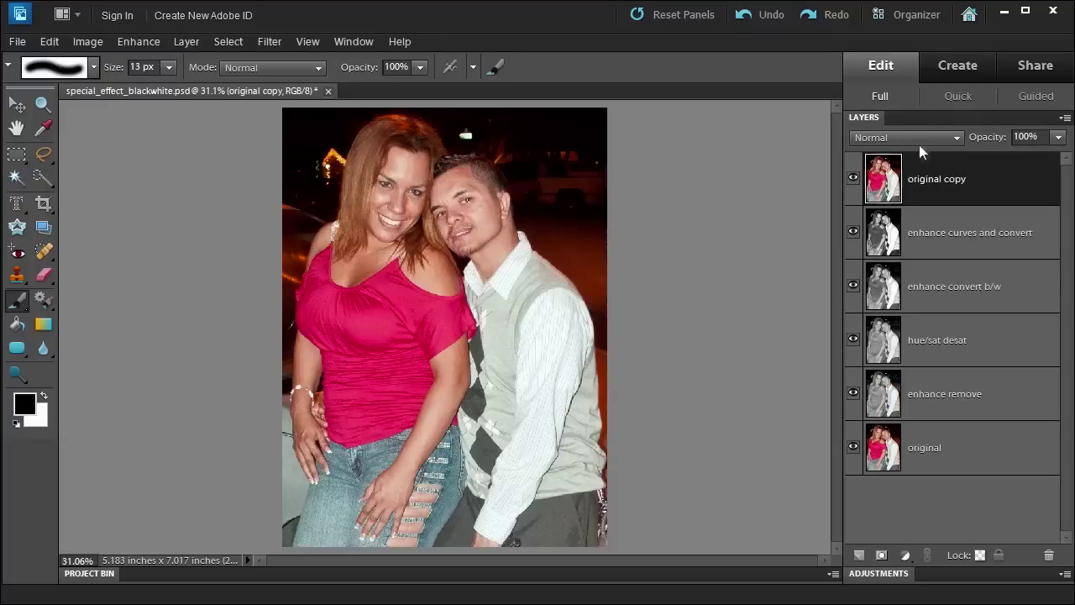
click(921, 140)
click(909, 204)
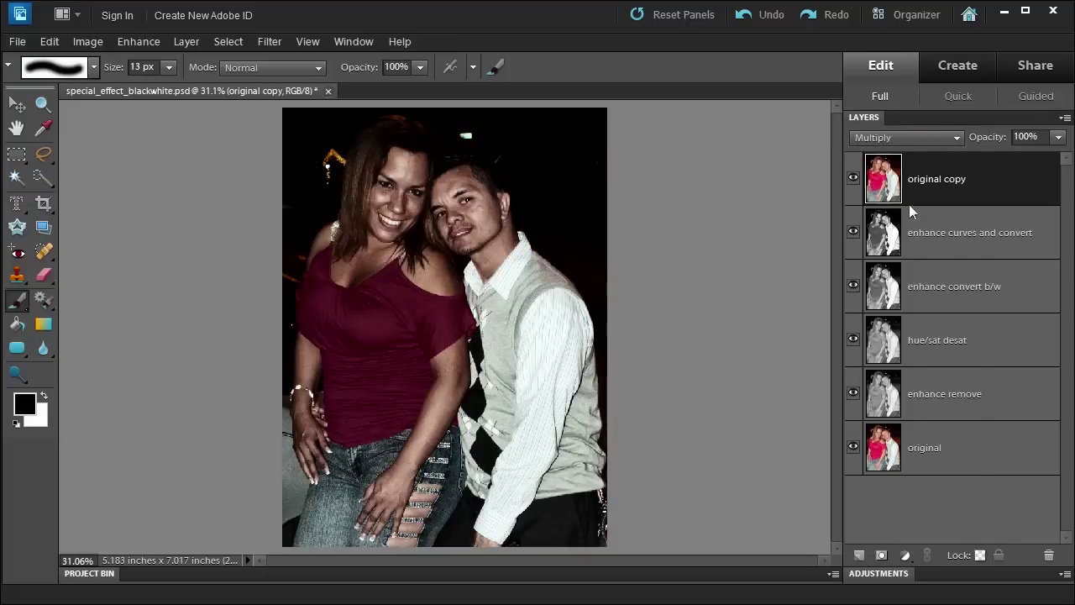
click(757, 18)
click(757, 18)
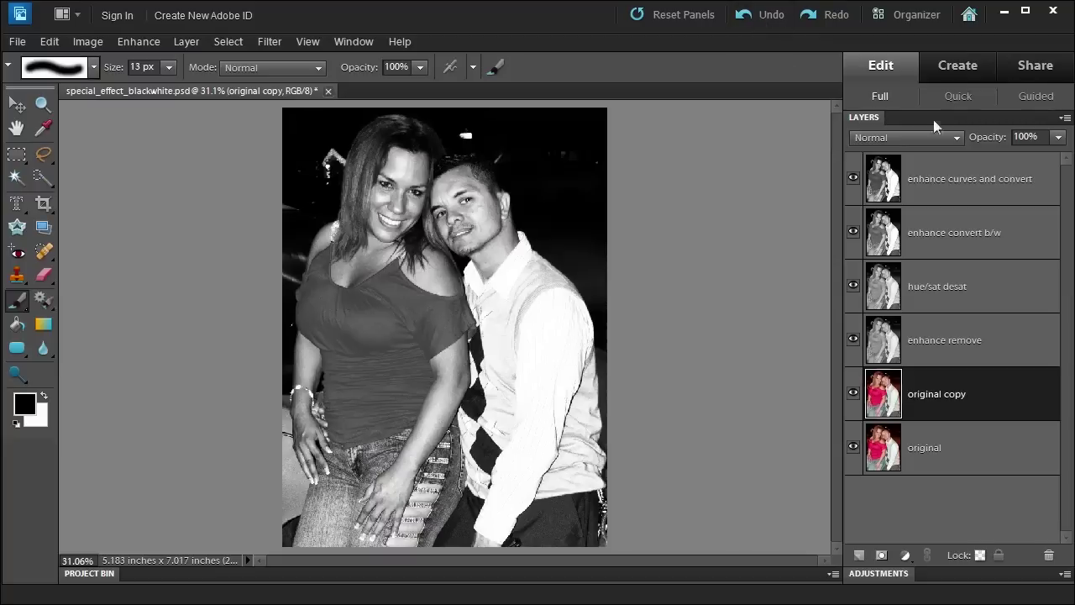
click(939, 181)
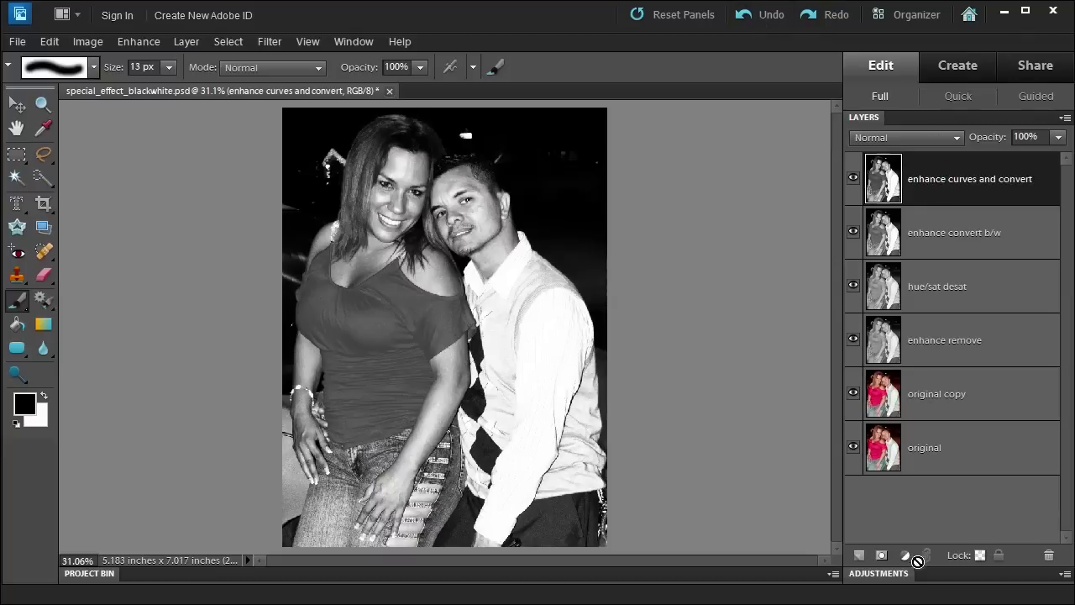
click(907, 556)
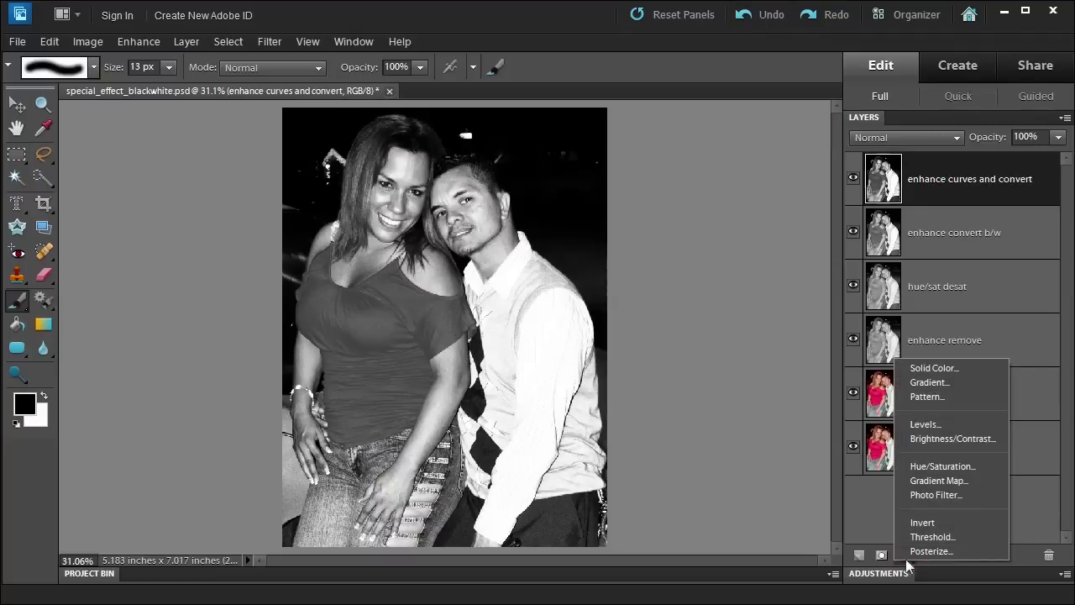
click(919, 495)
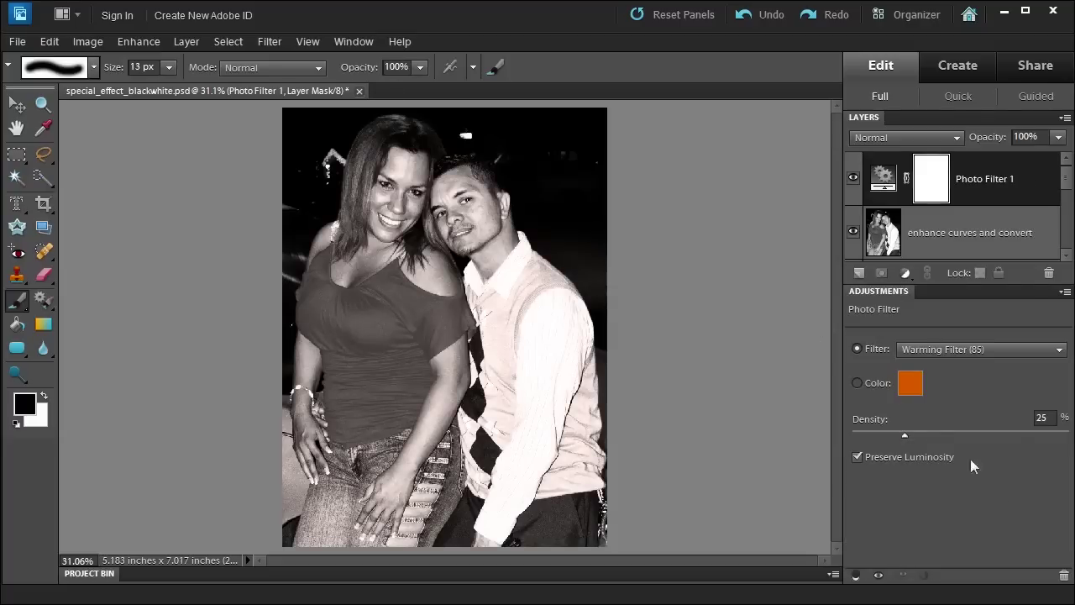
drag(905, 434, 954, 435)
click(958, 351)
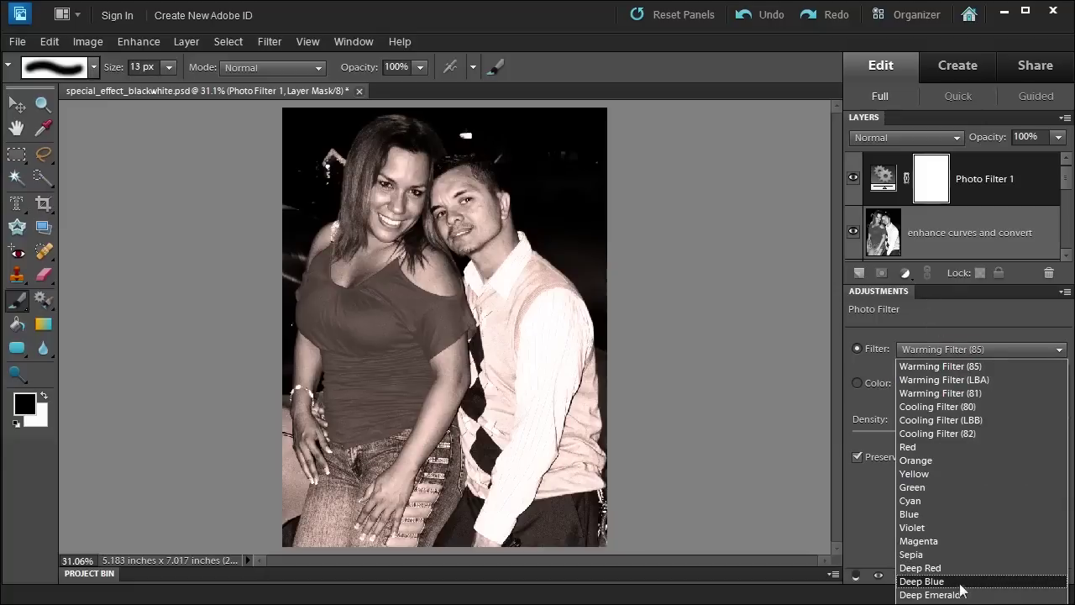
click(962, 594)
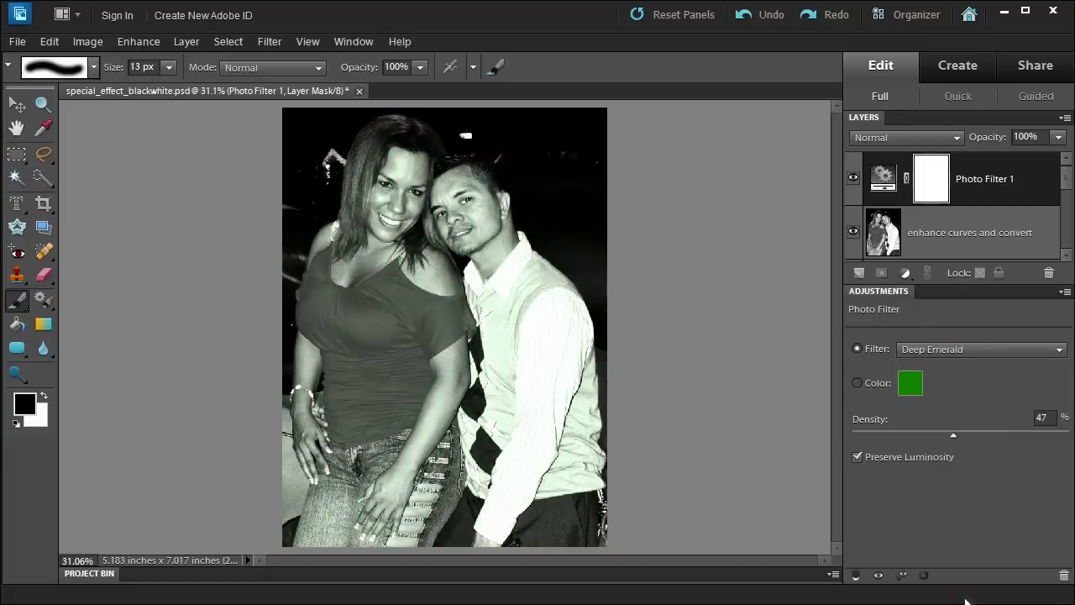
click(890, 290)
right_click(1027, 182)
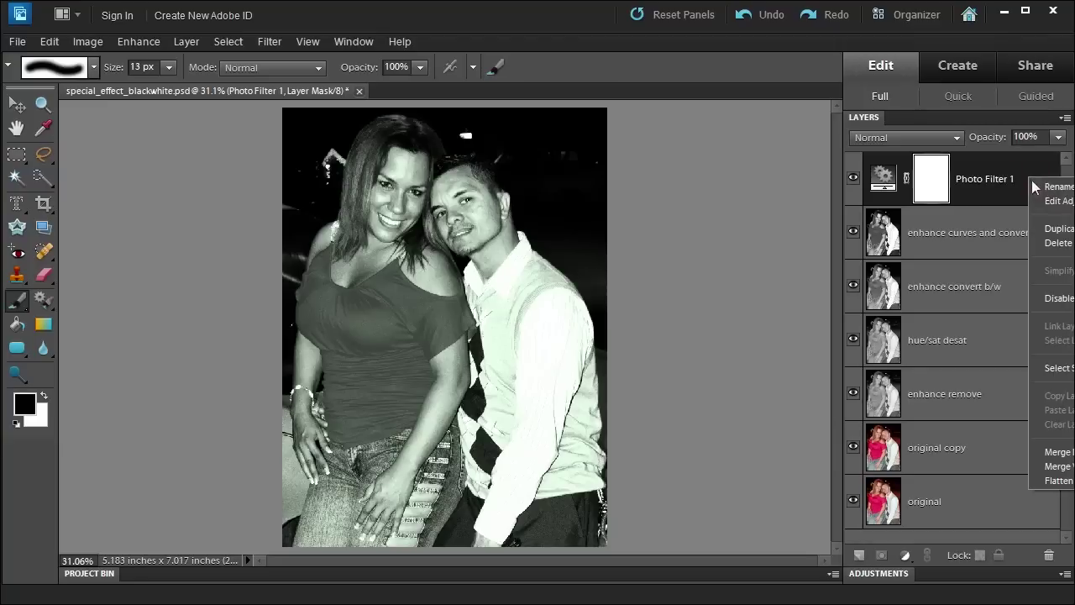
click(1041, 244)
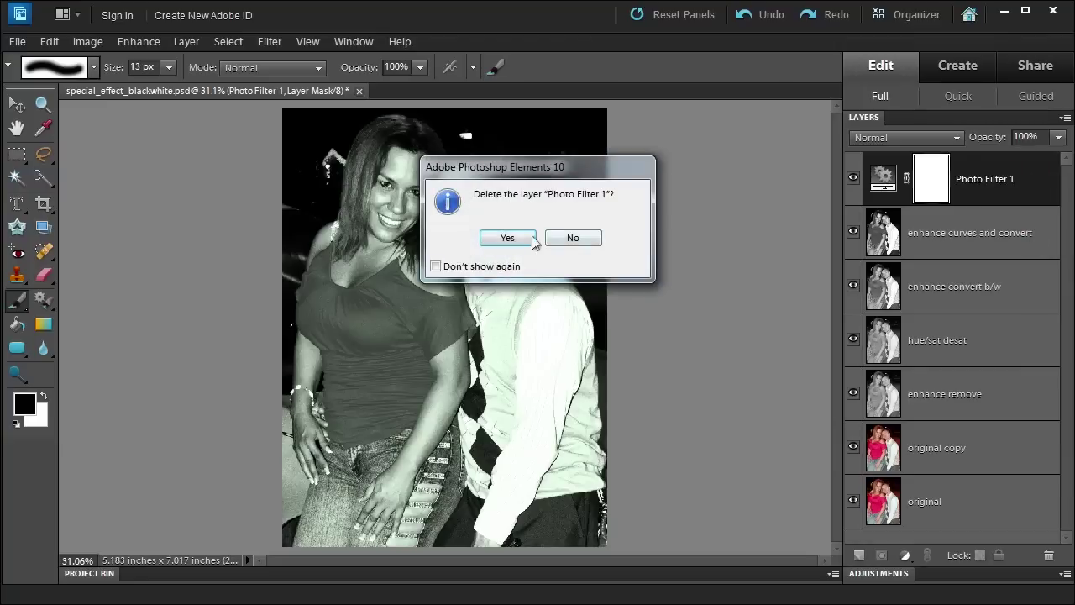
click(504, 238)
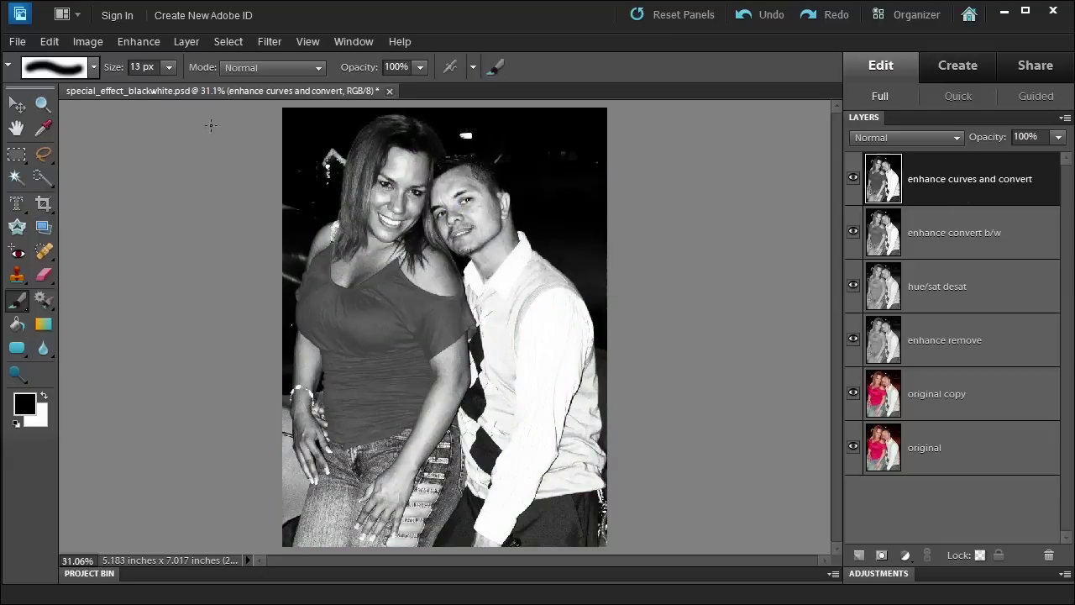
Apply Color Variations with red added to the shadows and an adjusted intensity for the highlights
click(125, 41)
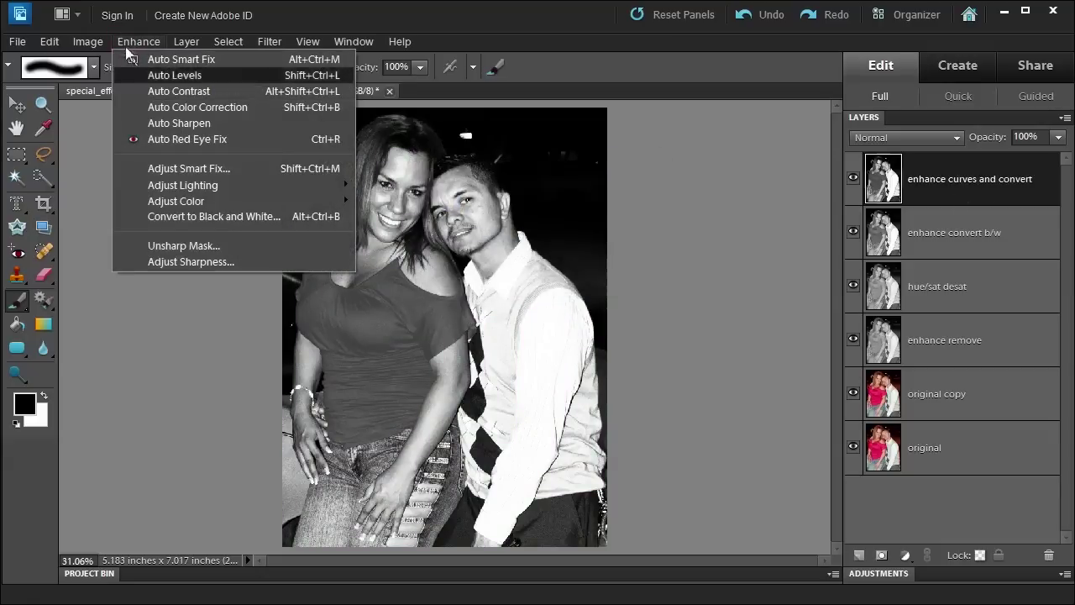
mouse_move(184, 198)
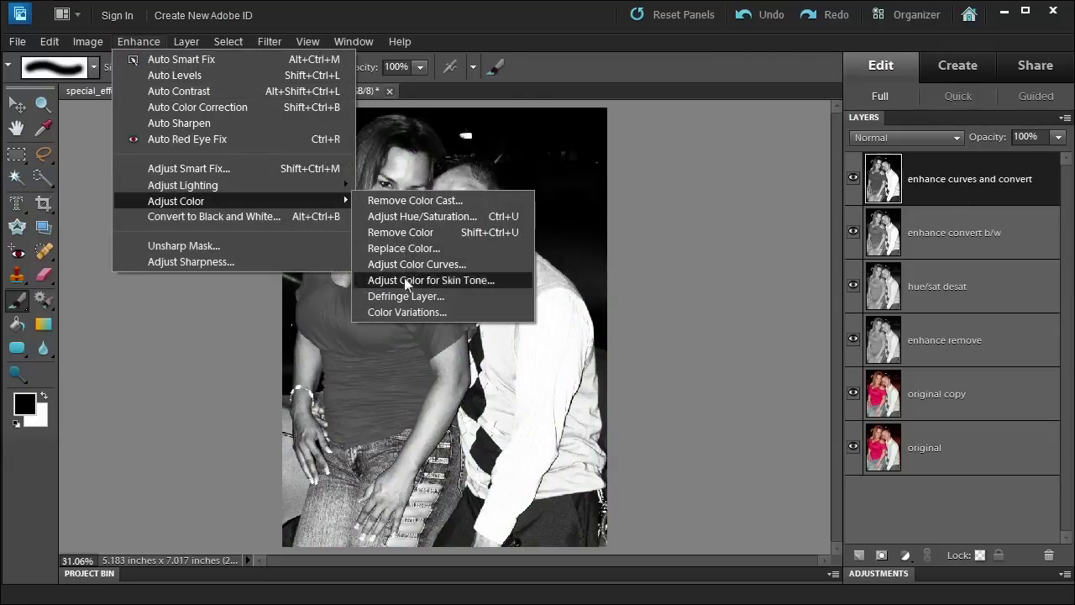
click(403, 310)
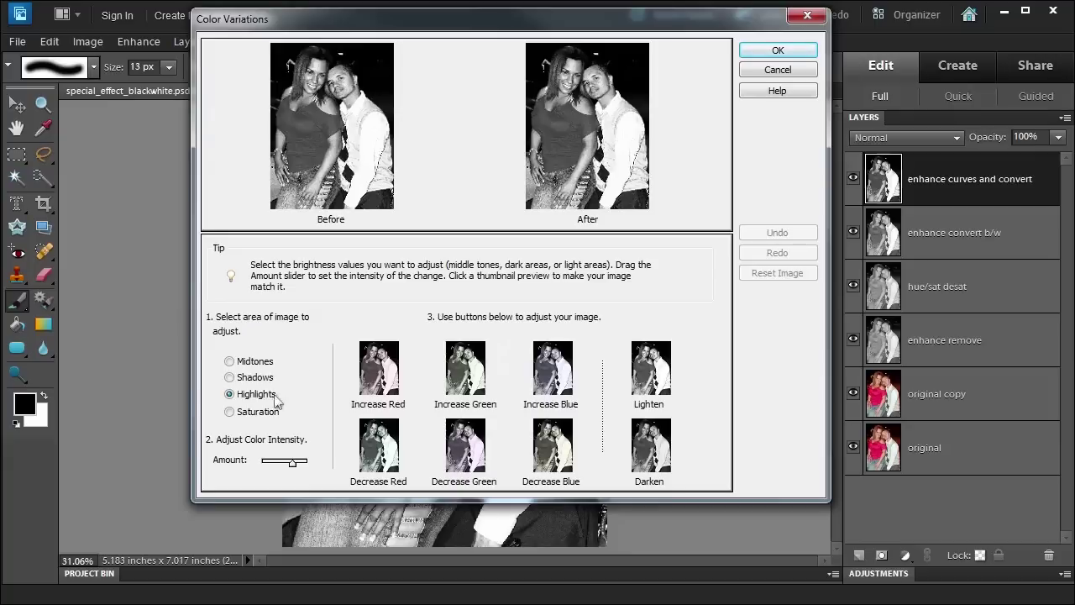
click(232, 378)
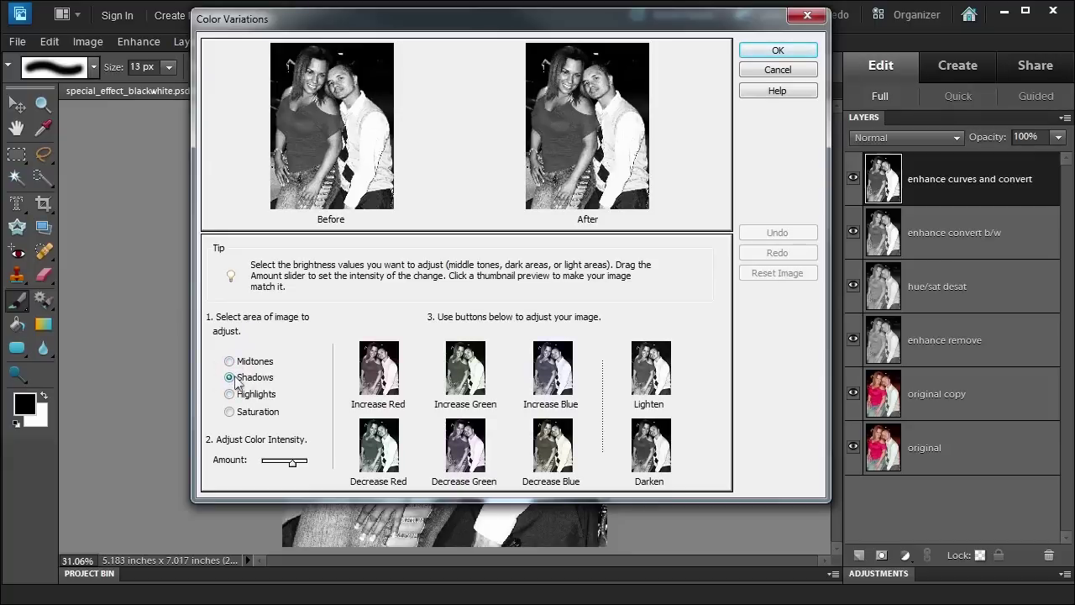
click(380, 370)
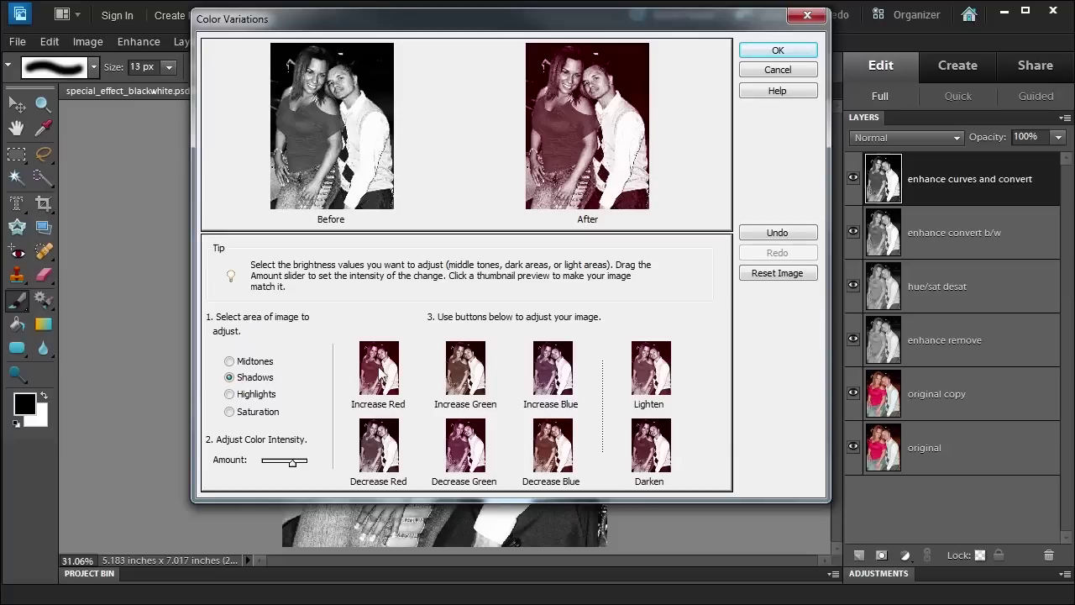
click(230, 395)
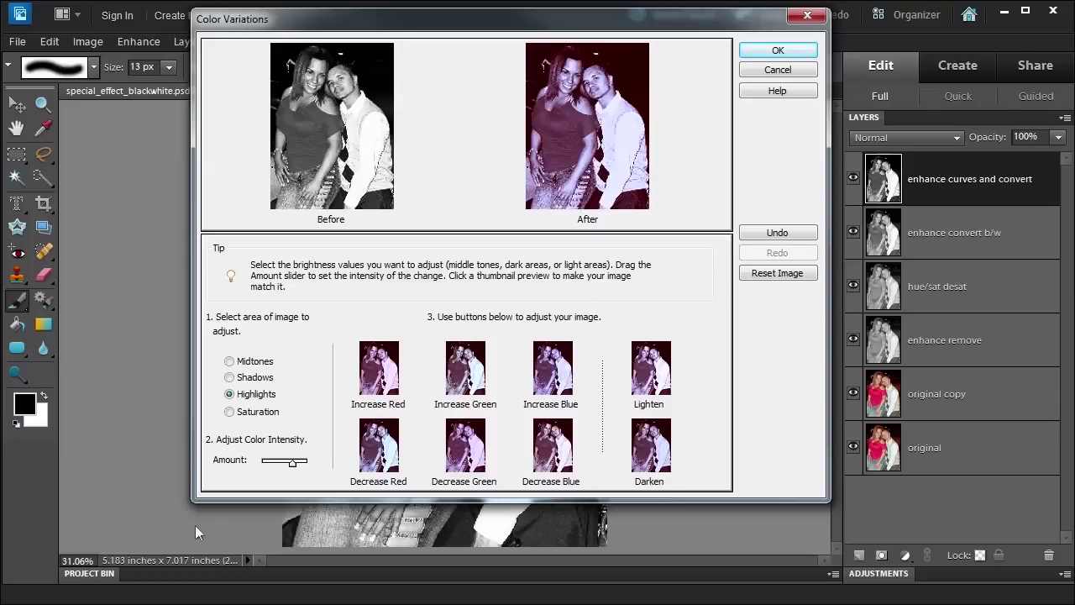
drag(292, 462, 286, 463)
click(292, 463)
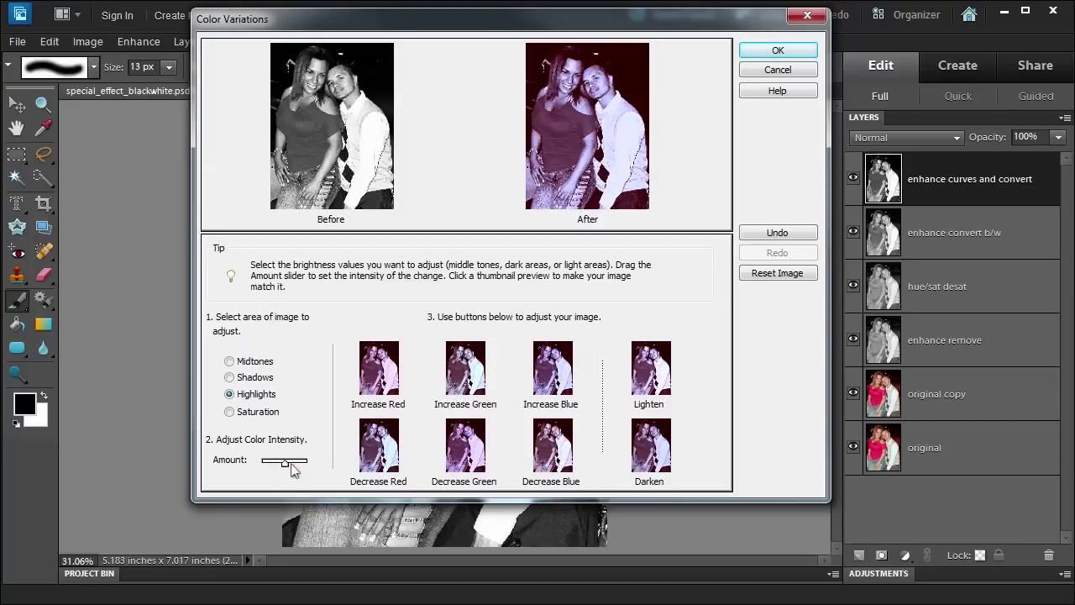
click(769, 52)
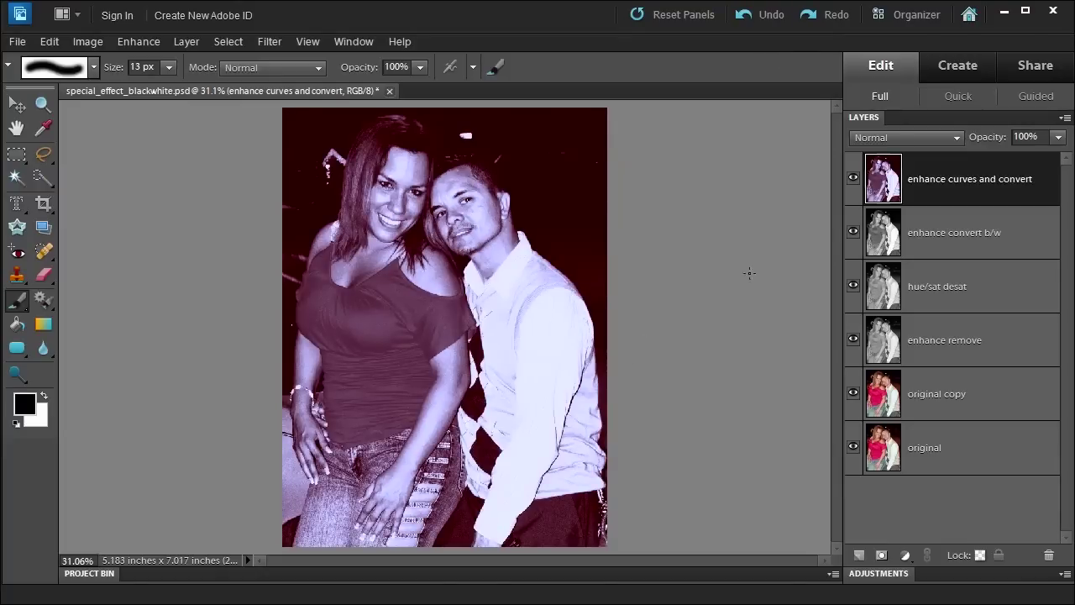
Try Multiply and Screen blend modes on the top layer, settling on Soft Light
click(903, 138)
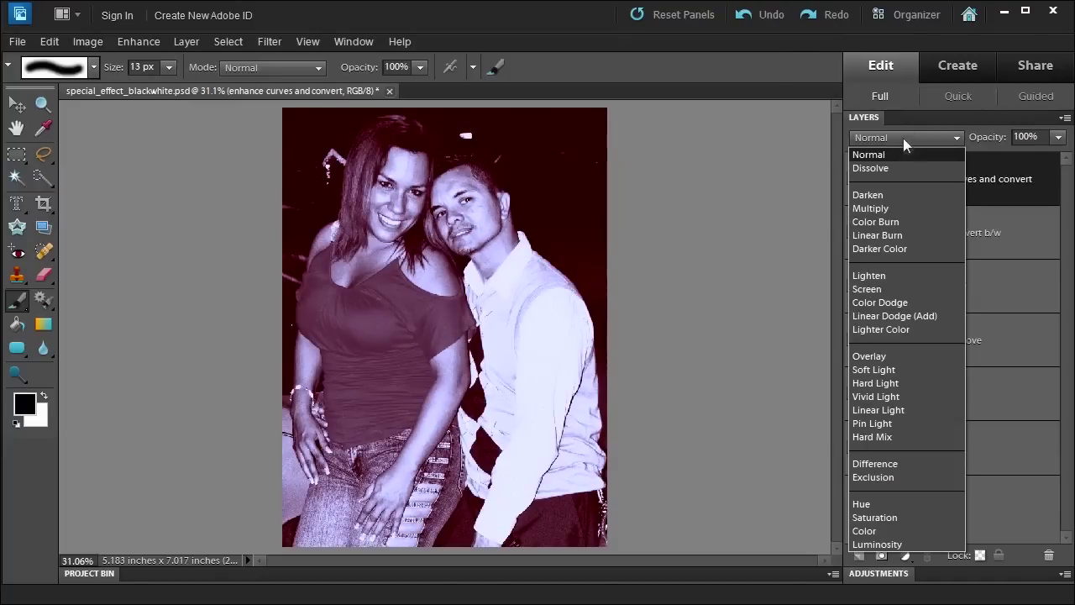
click(903, 207)
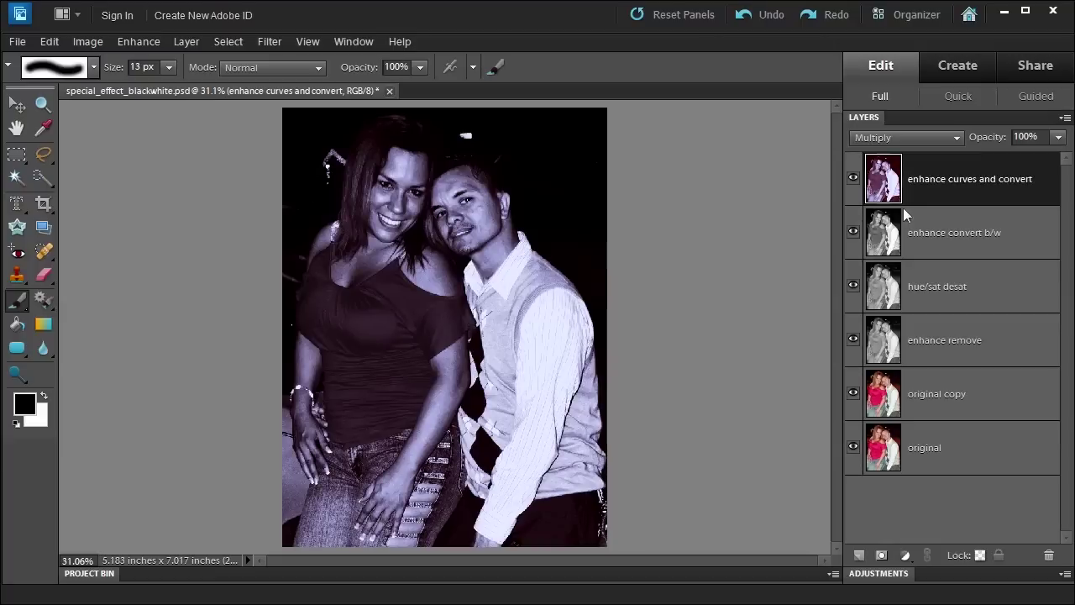
click(913, 137)
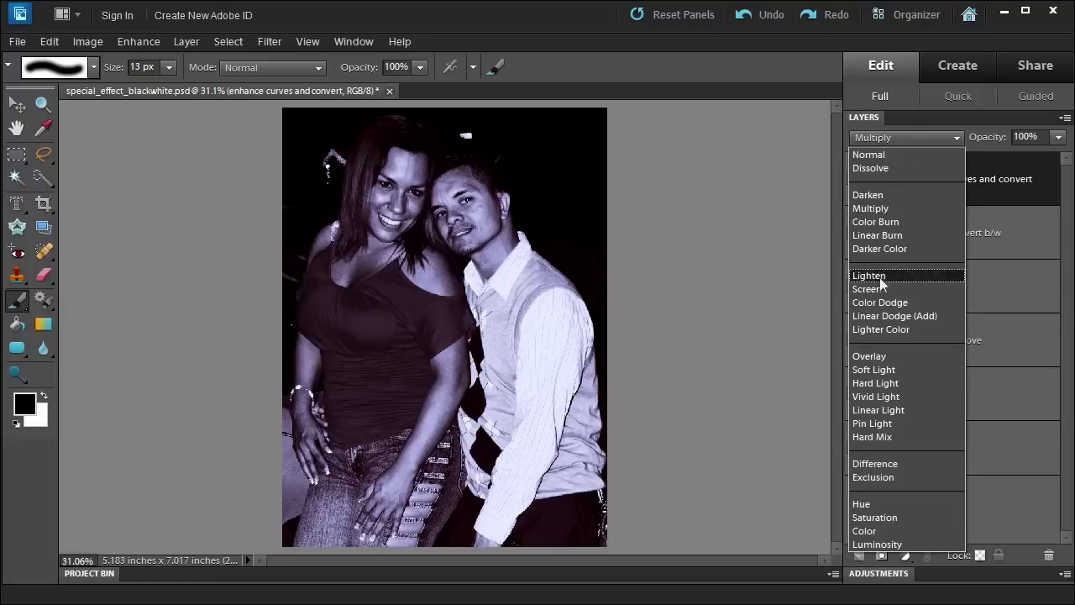
click(881, 288)
click(924, 140)
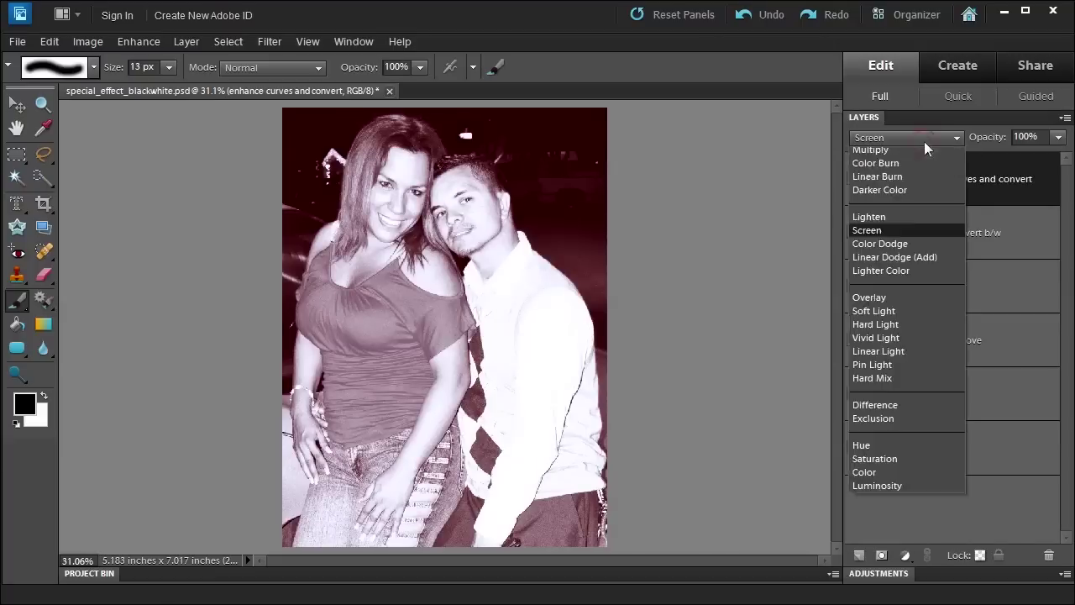
click(896, 370)
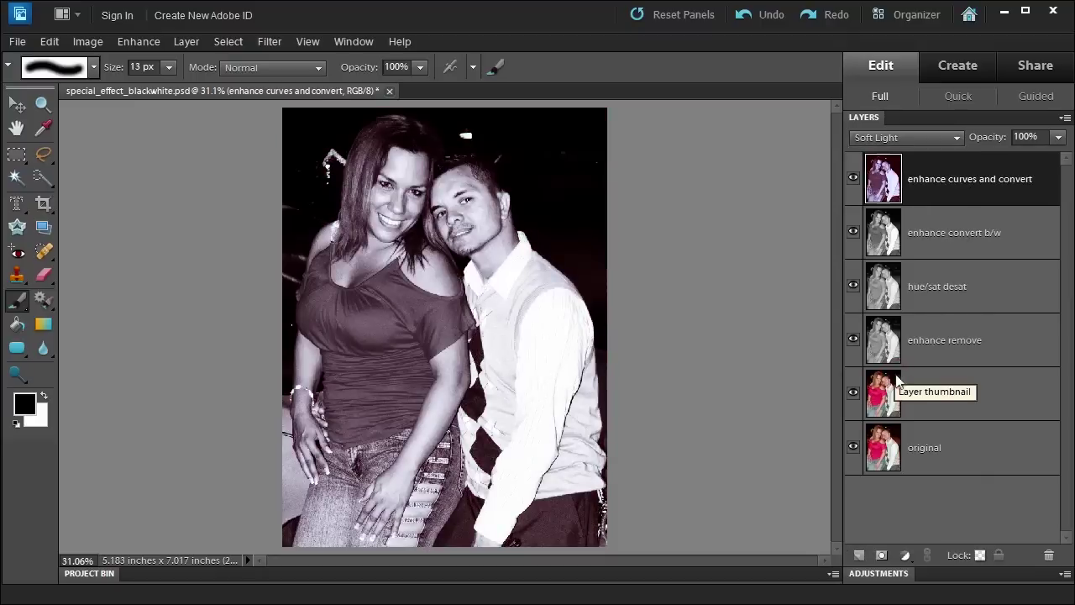